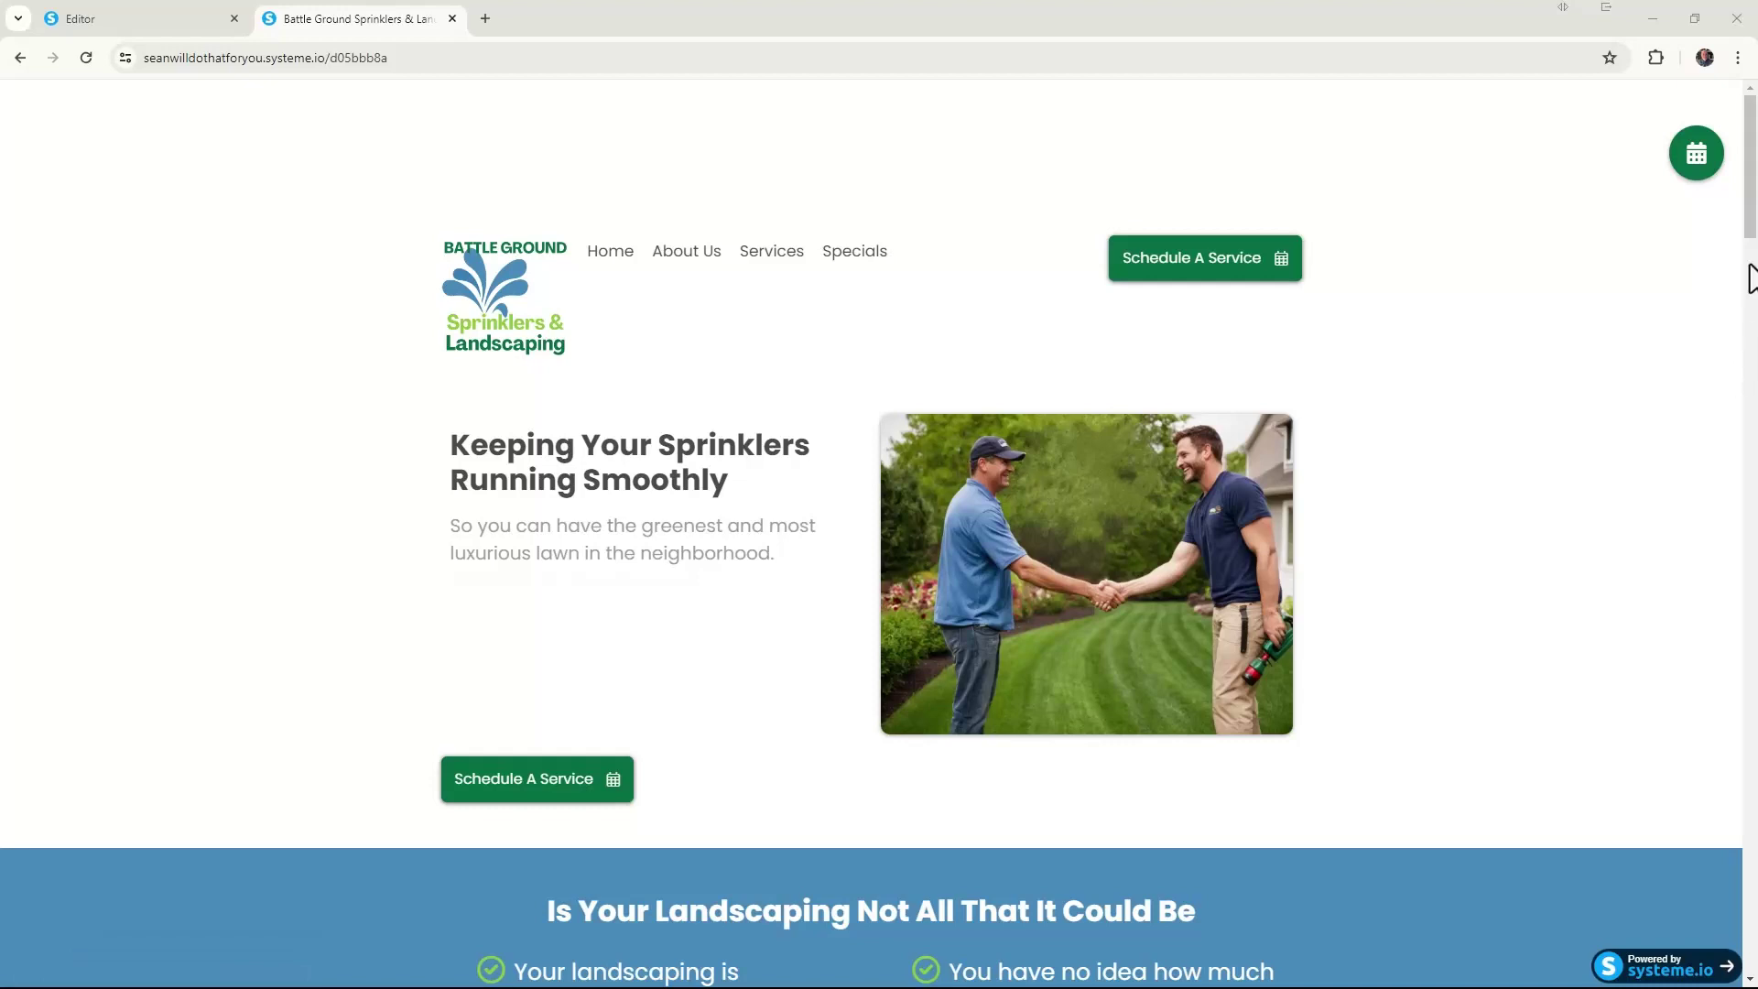
# Step: Test where the Specials menu link jumps on the live page, then scroll back up
pyautogui.click(866, 261)
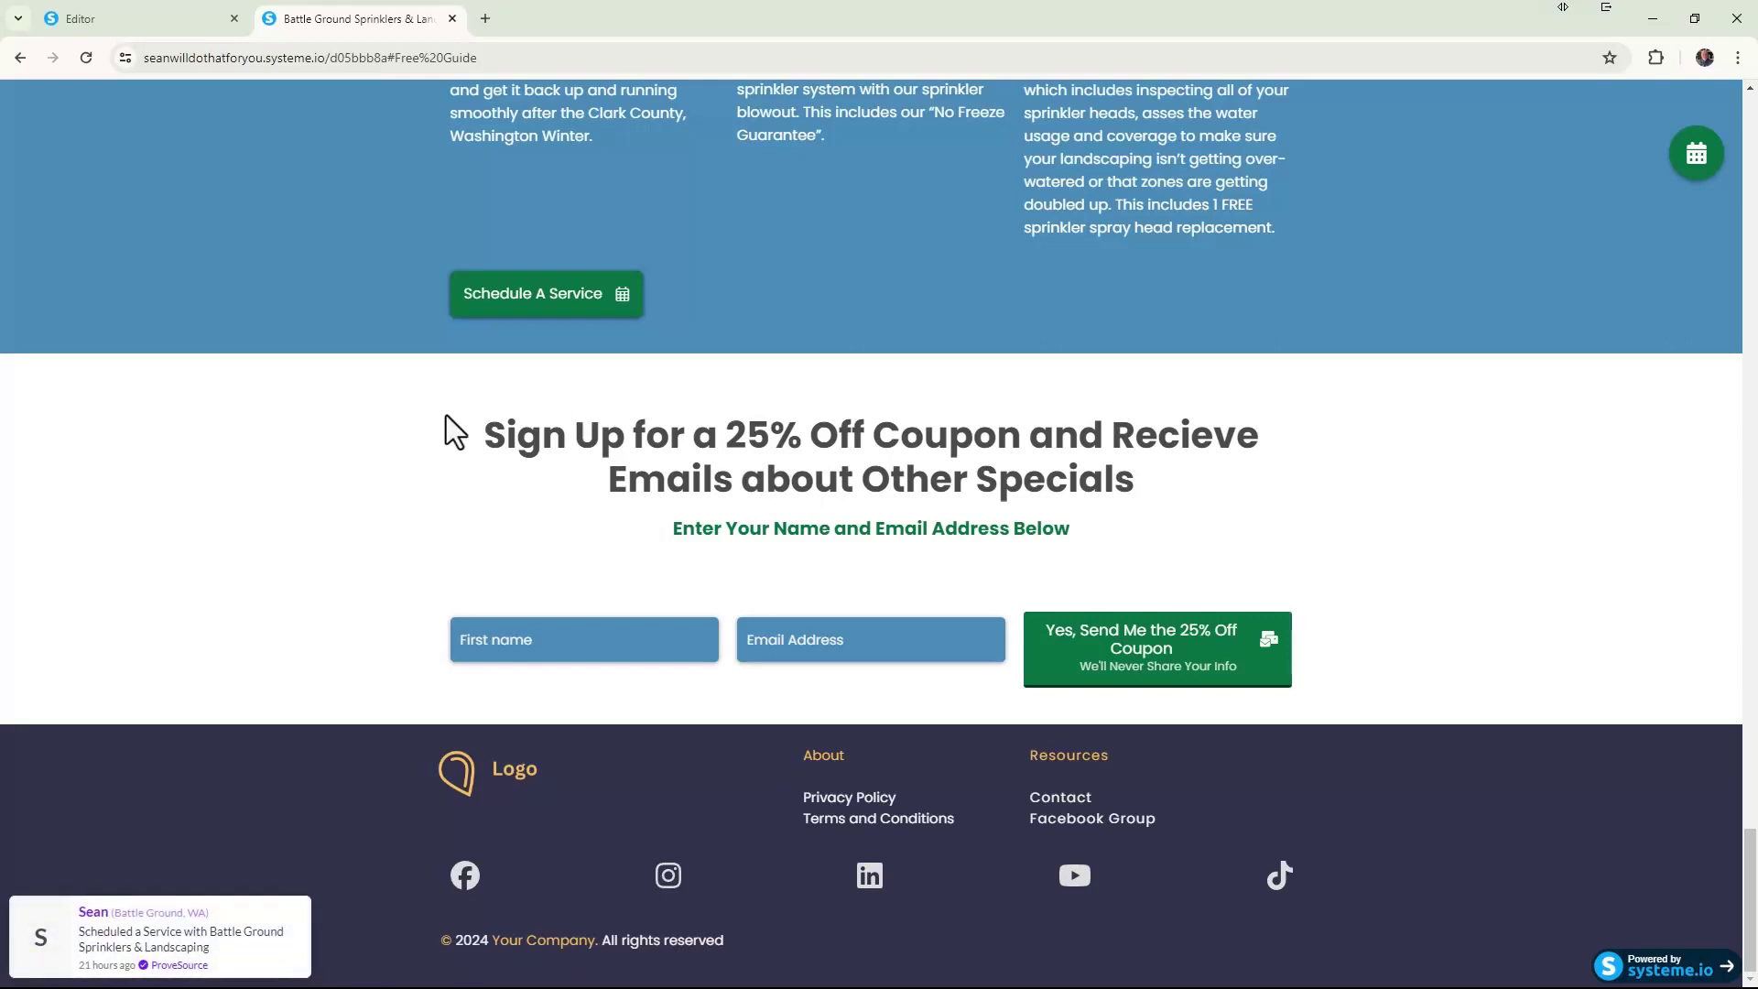
pyautogui.scroll(15, 777, 399)
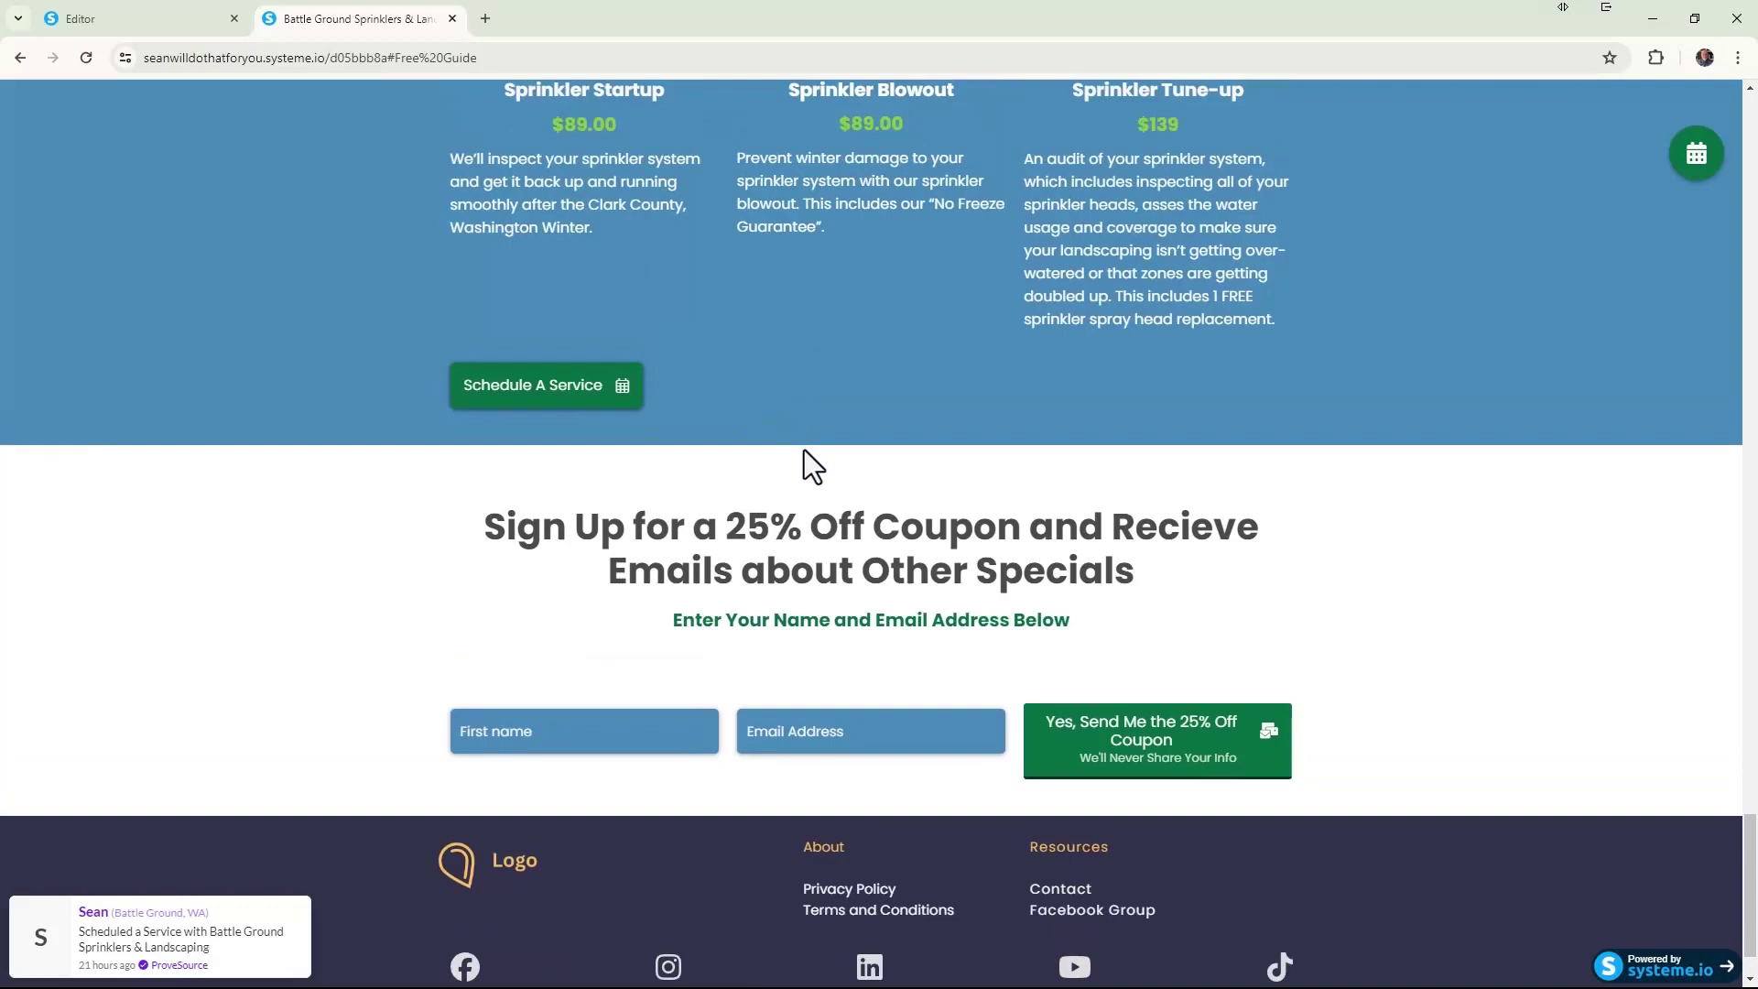
pyautogui.scroll(1, 803, 449)
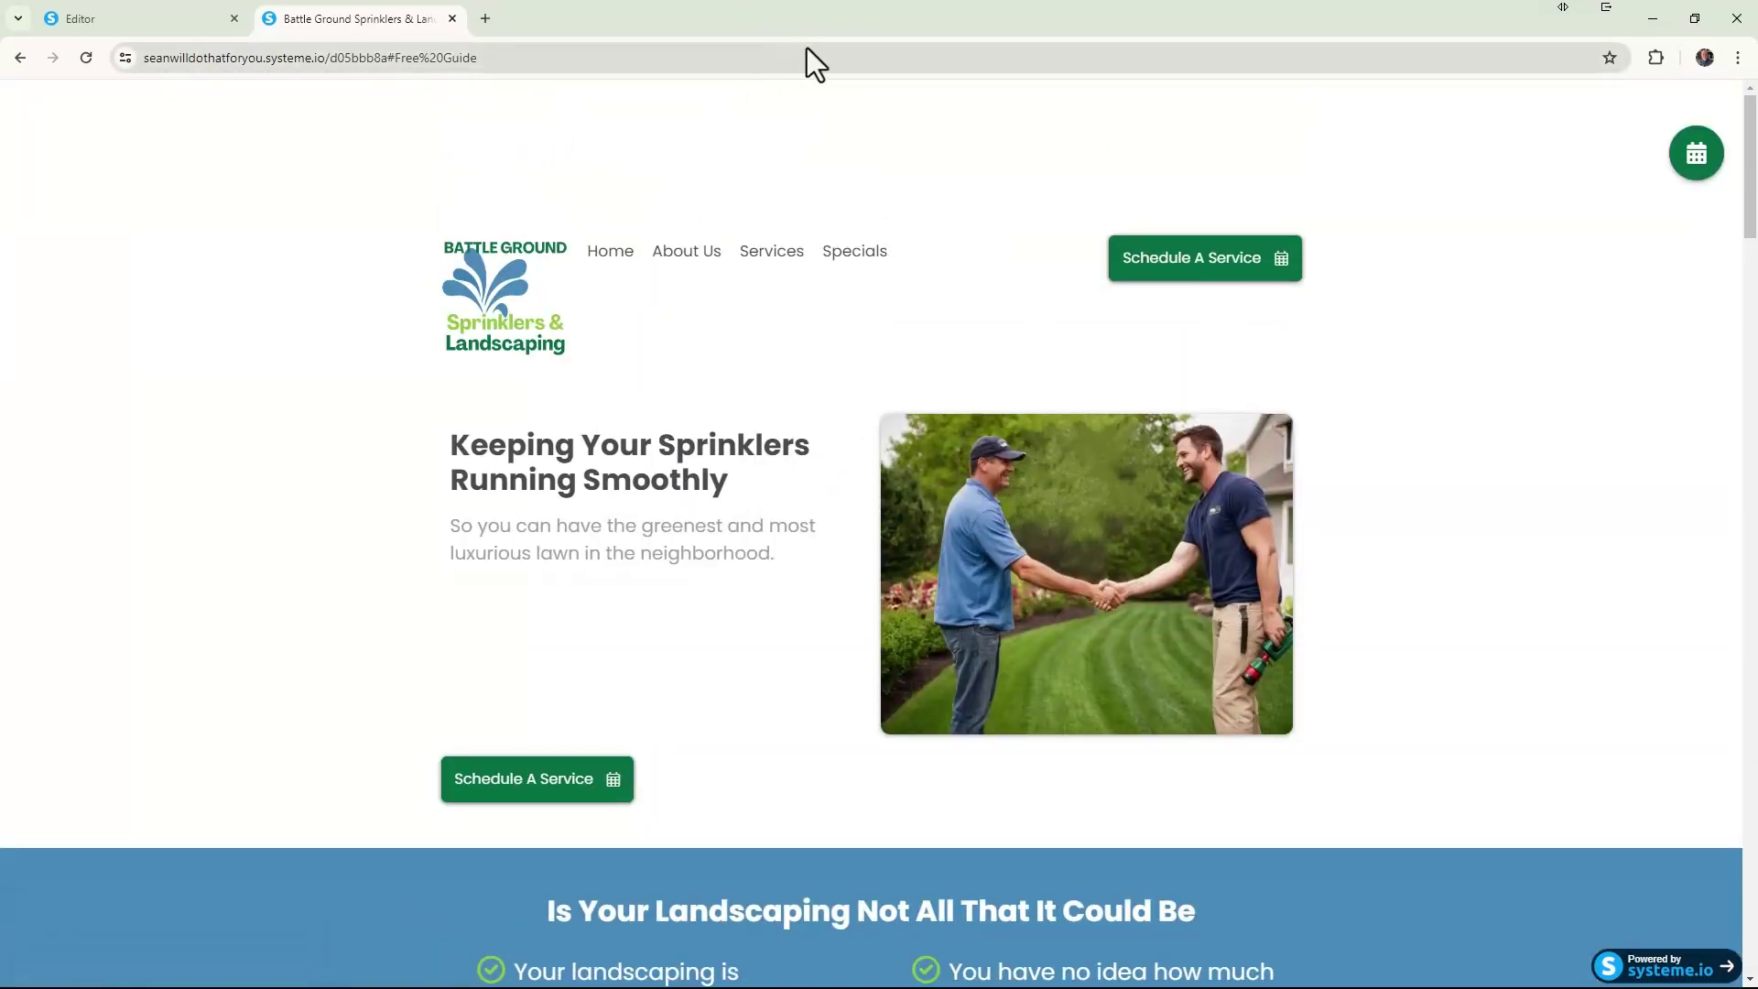
# Step: Back in the page editor, review the menu items' links and see that Services has none
pyautogui.click(146, 24)
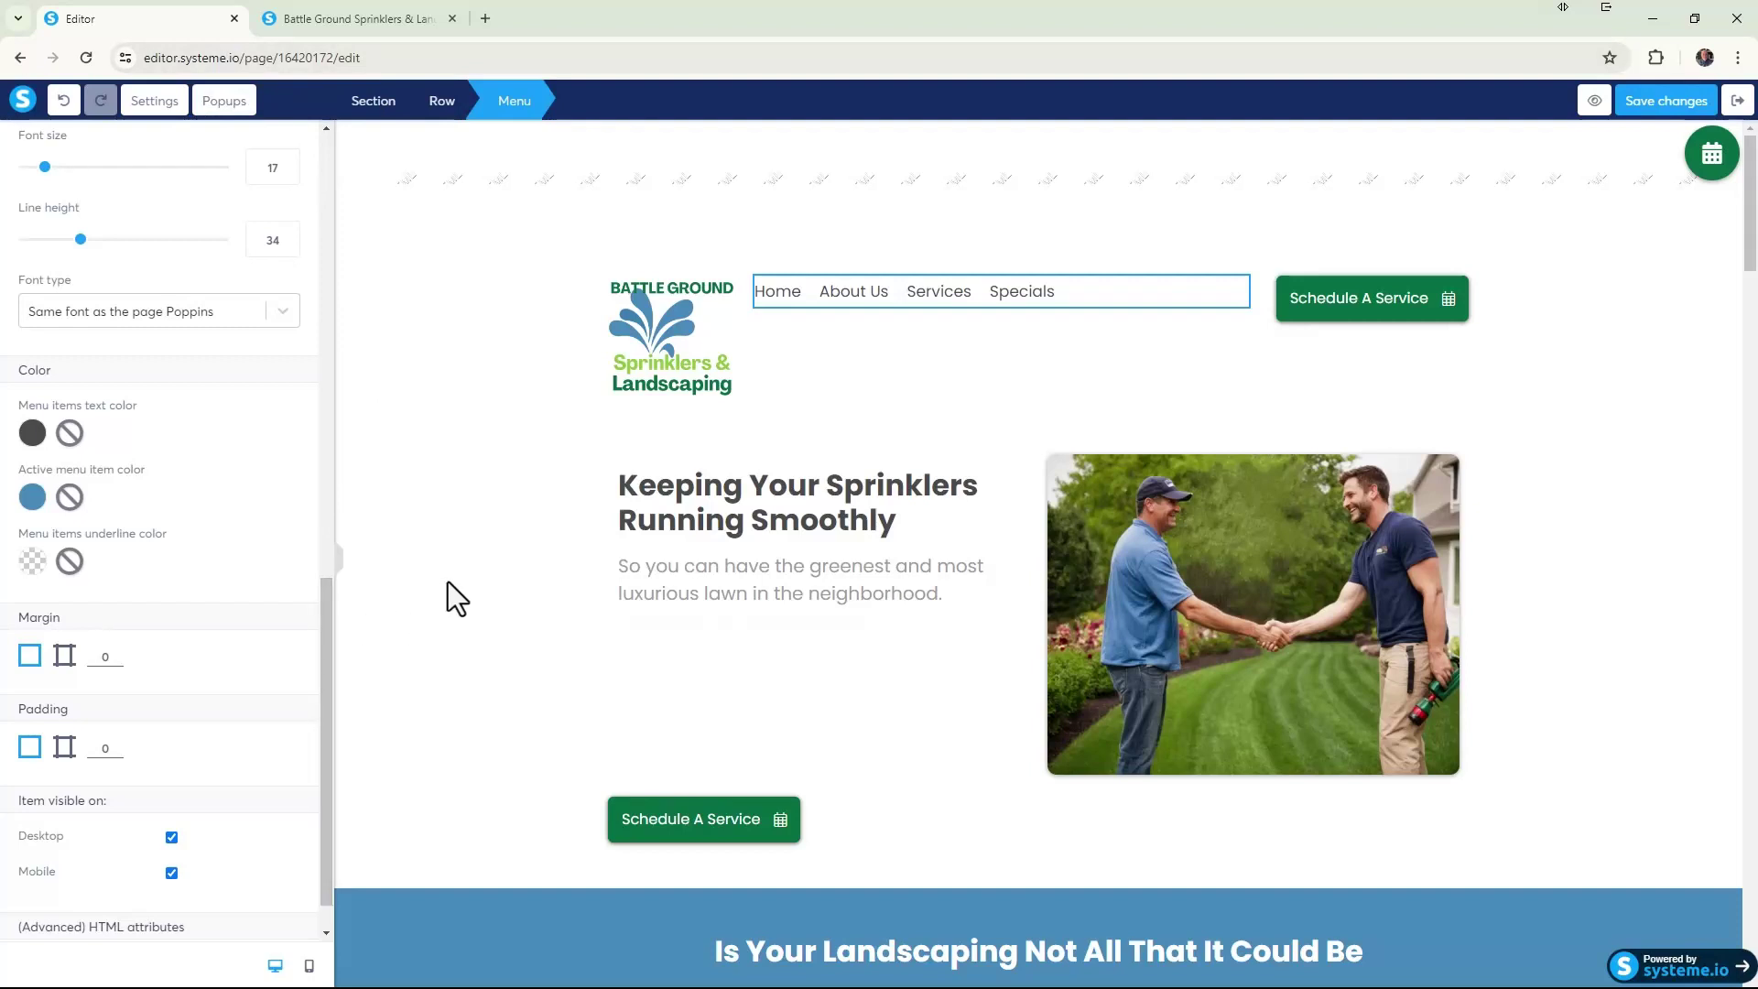
pyautogui.click(910, 293)
pyautogui.click(925, 301)
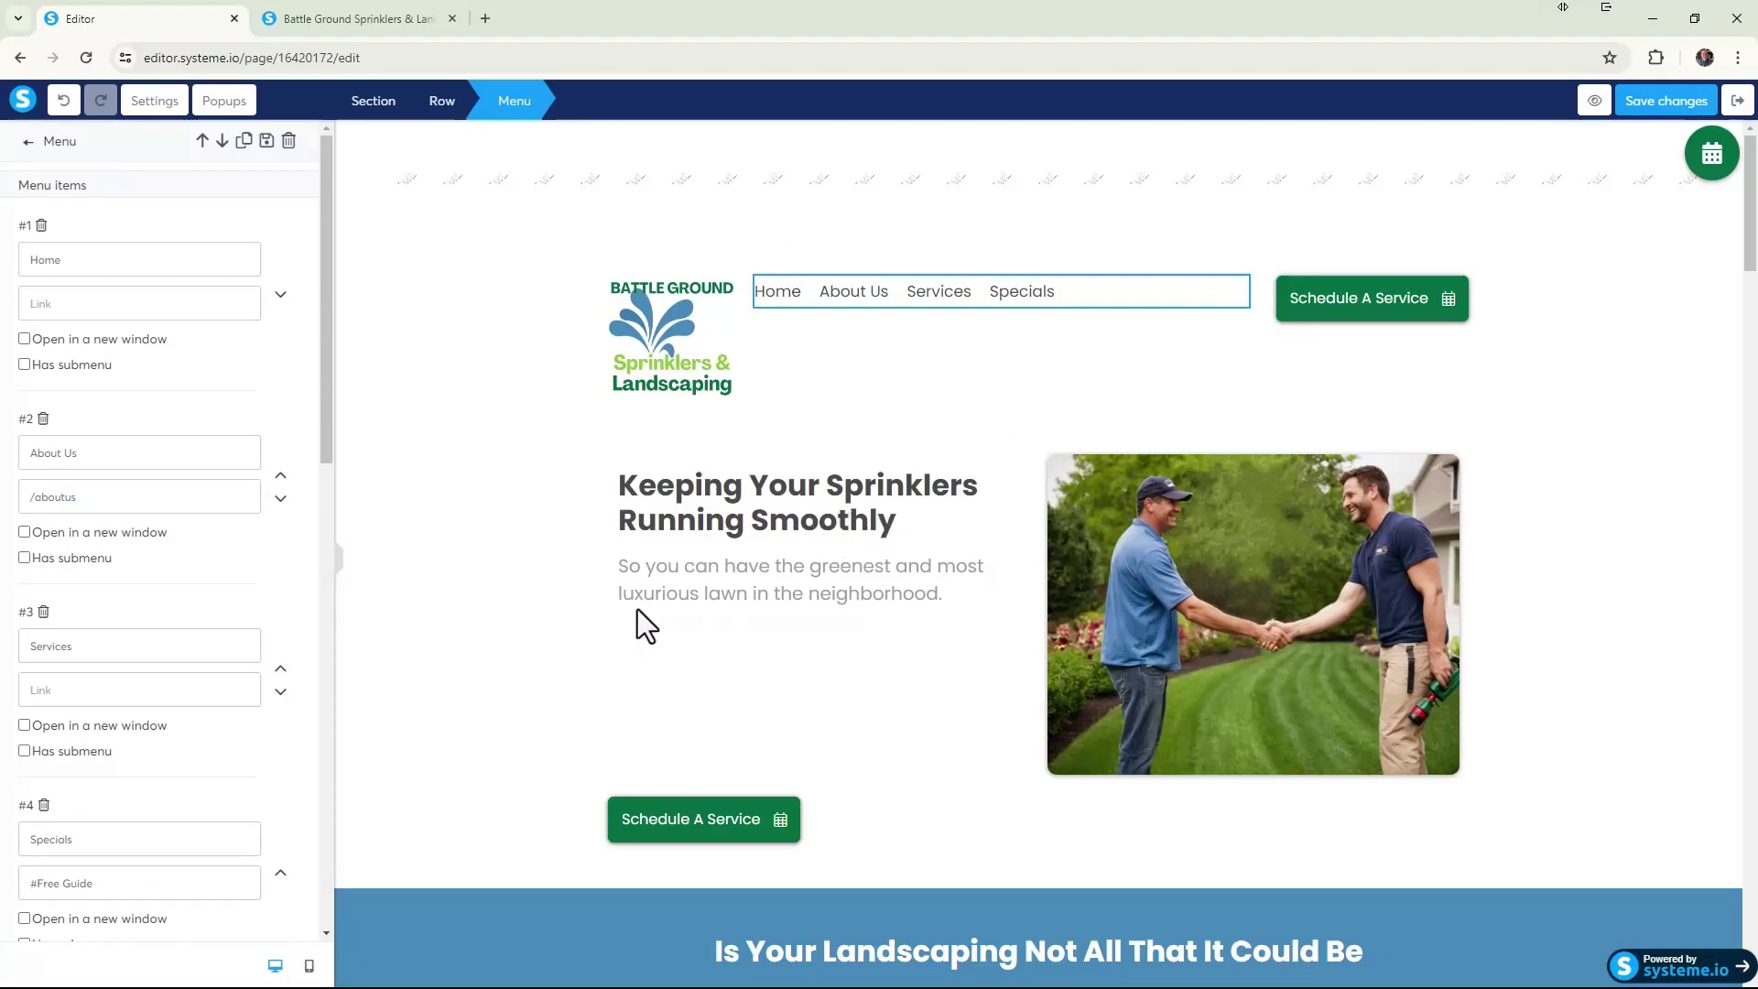
pyautogui.click(643, 653)
# Step: Drag a Raw HTML element from the Other group onto the top of Popular Services for You
pyautogui.scroll(-18, 647, 655)
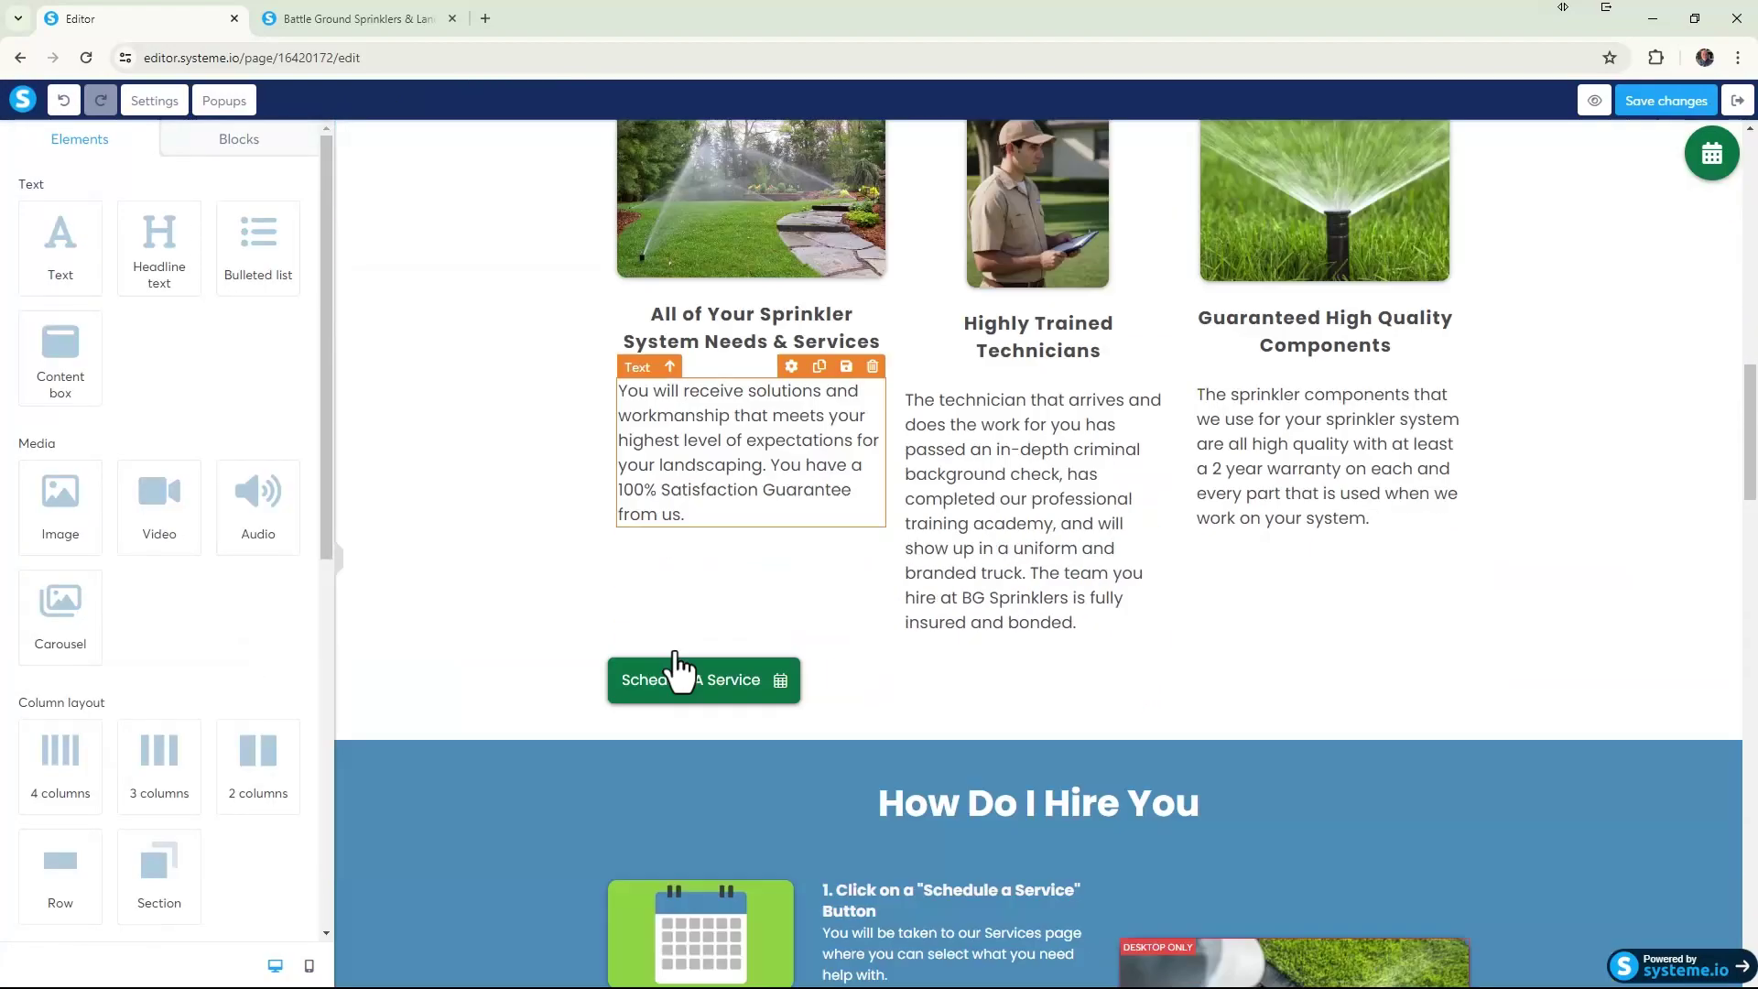
pyautogui.scroll(-20, 673, 701)
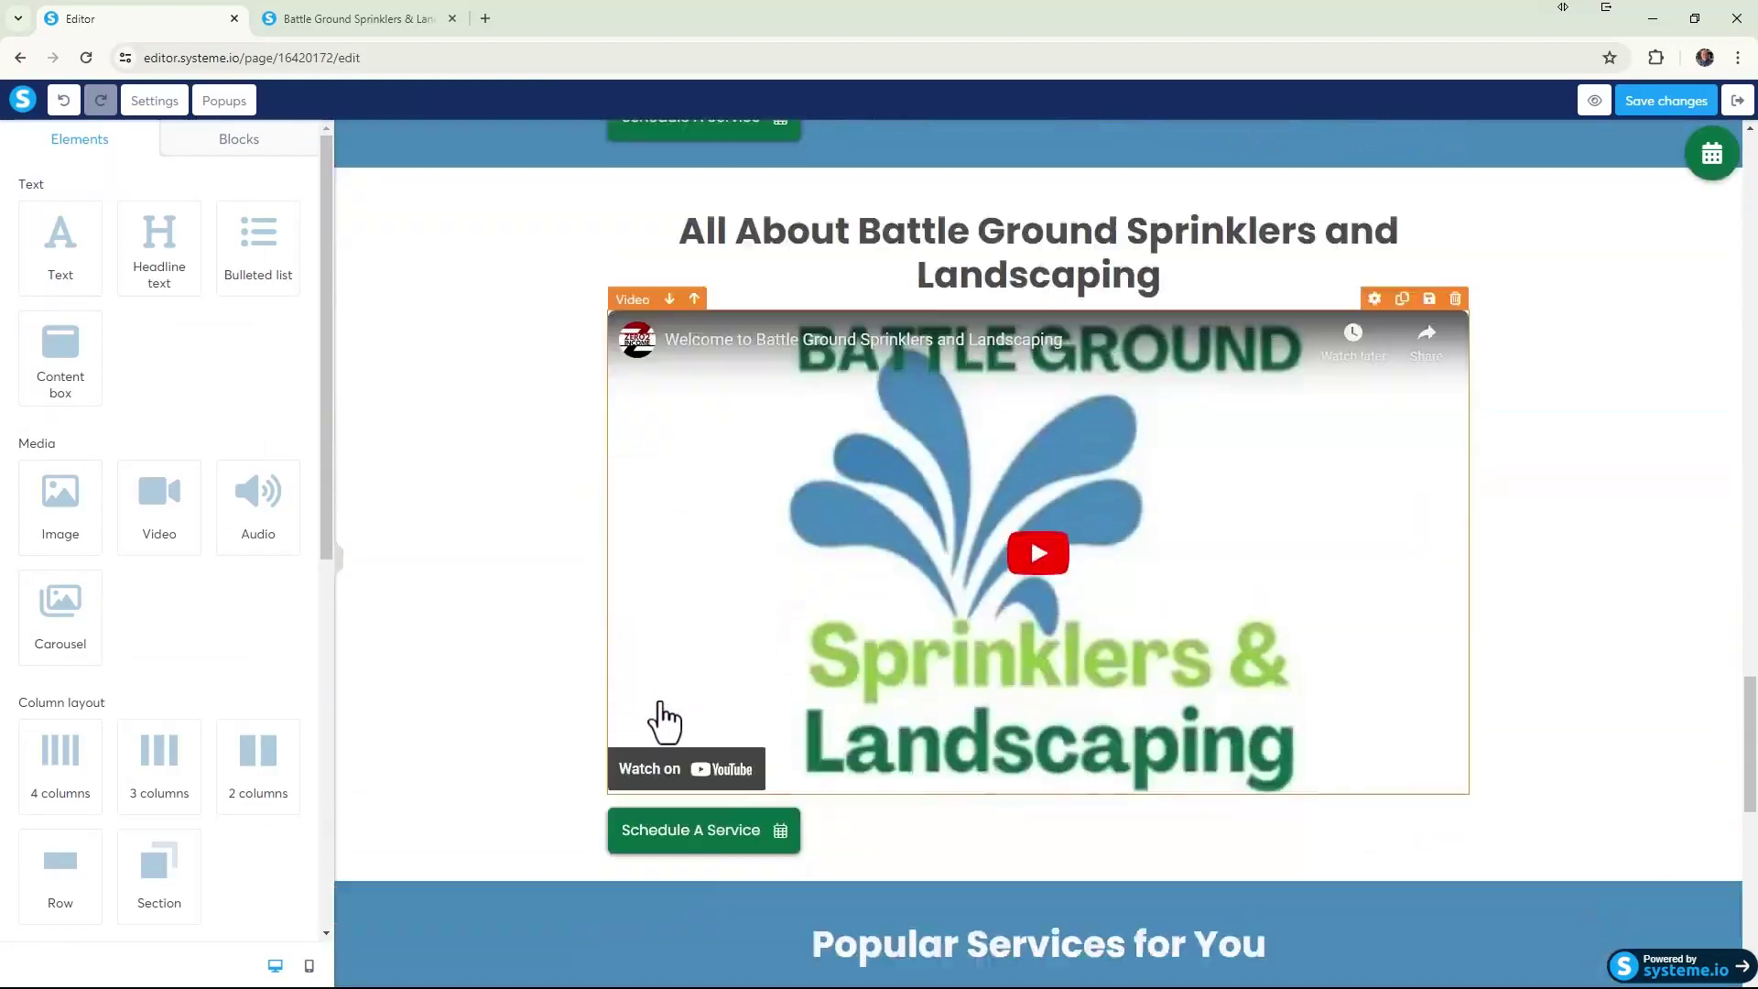
pyautogui.scroll(-3, 661, 730)
pyautogui.scroll(1, 916, 302)
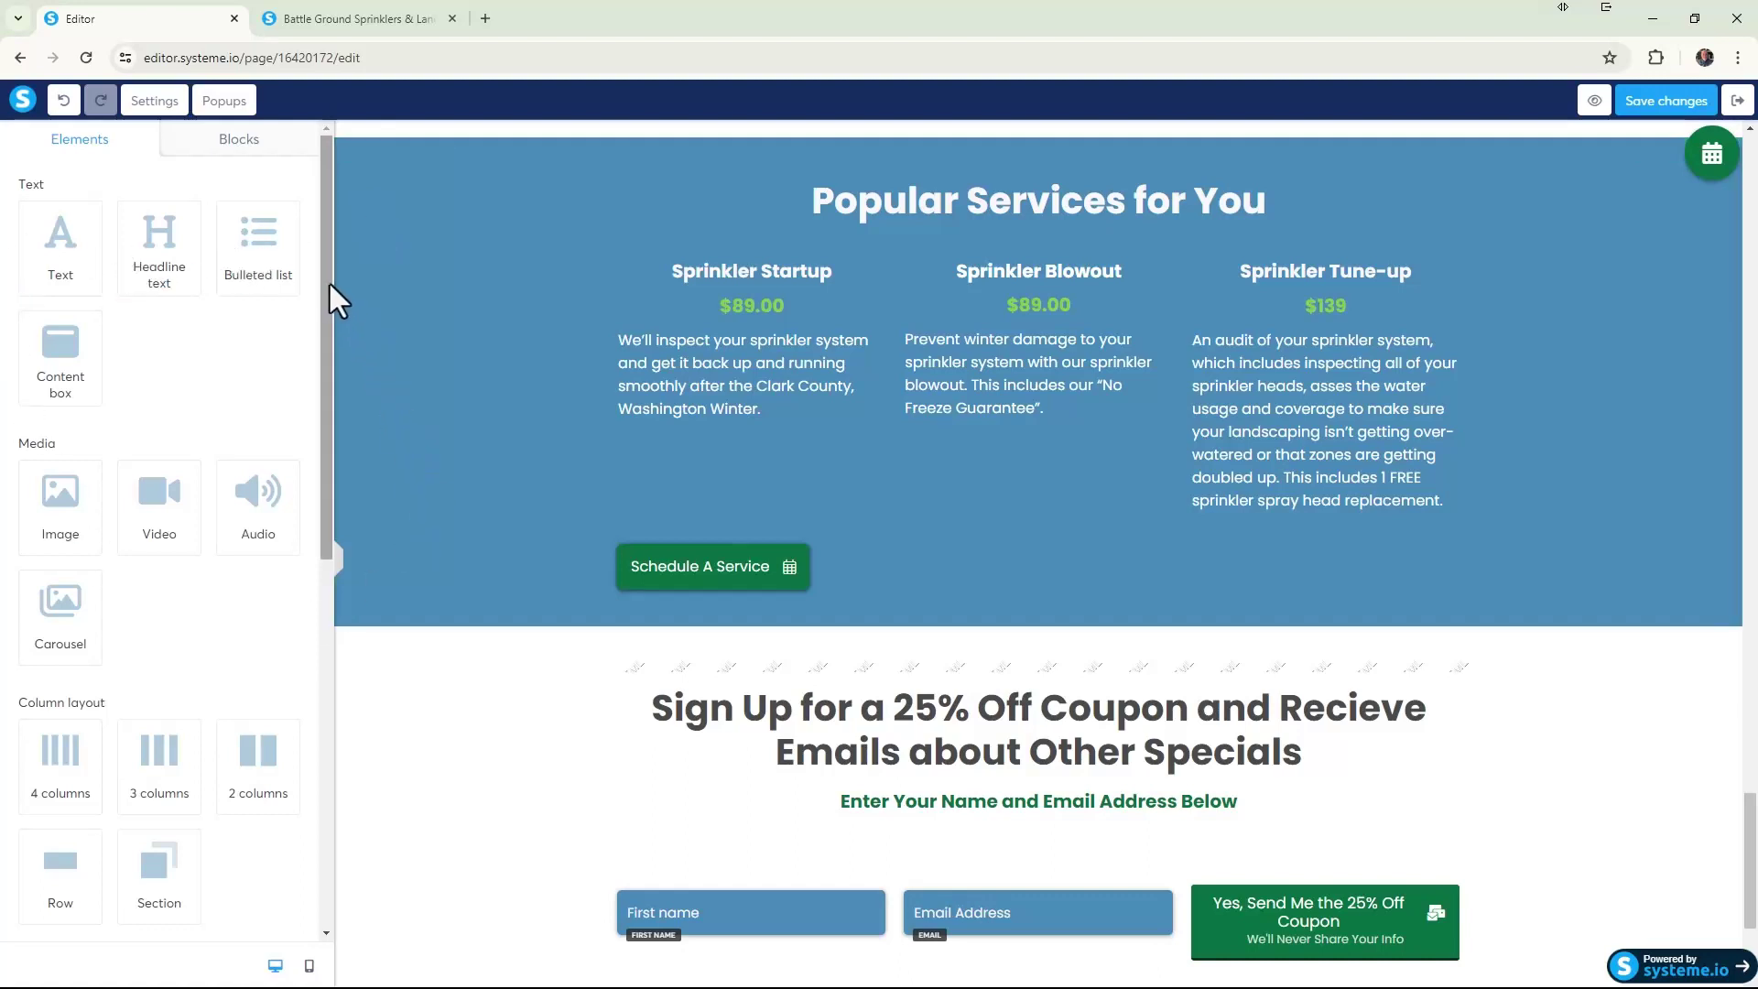
pyautogui.scroll(-1, 330, 337)
pyautogui.moveTo(329, 335); pyautogui.dragTo(338, 757)
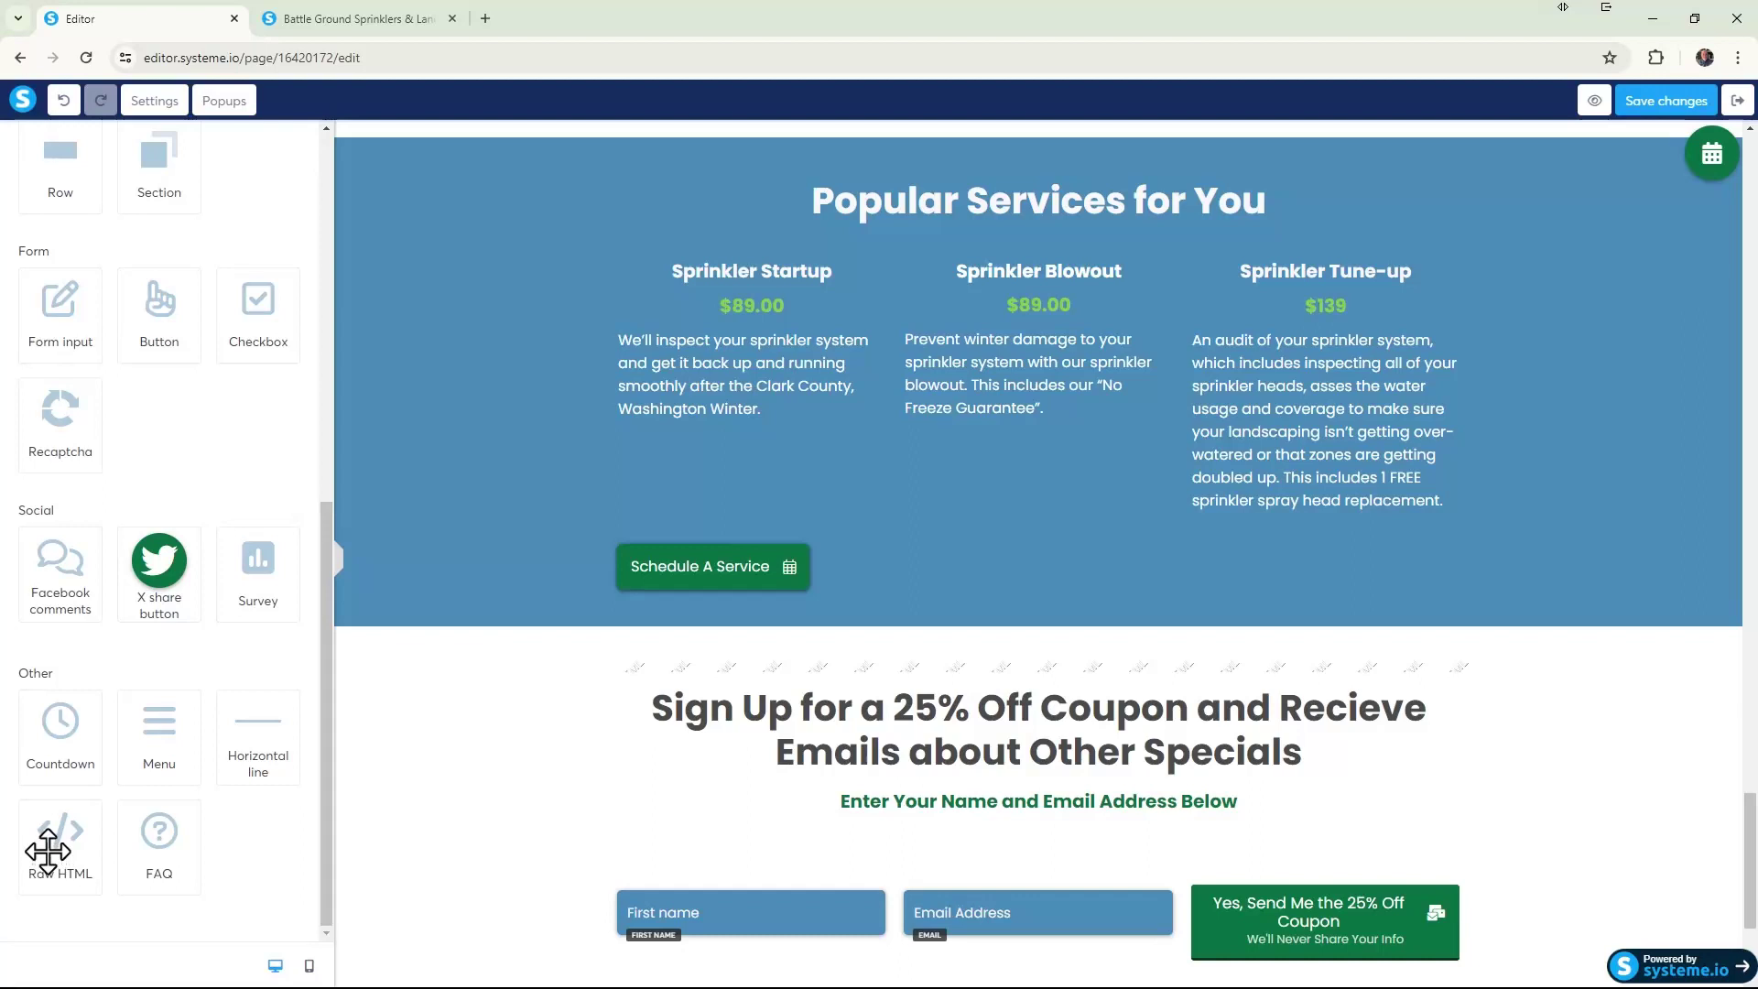
pyautogui.moveTo(46, 852); pyautogui.dragTo(699, 181)
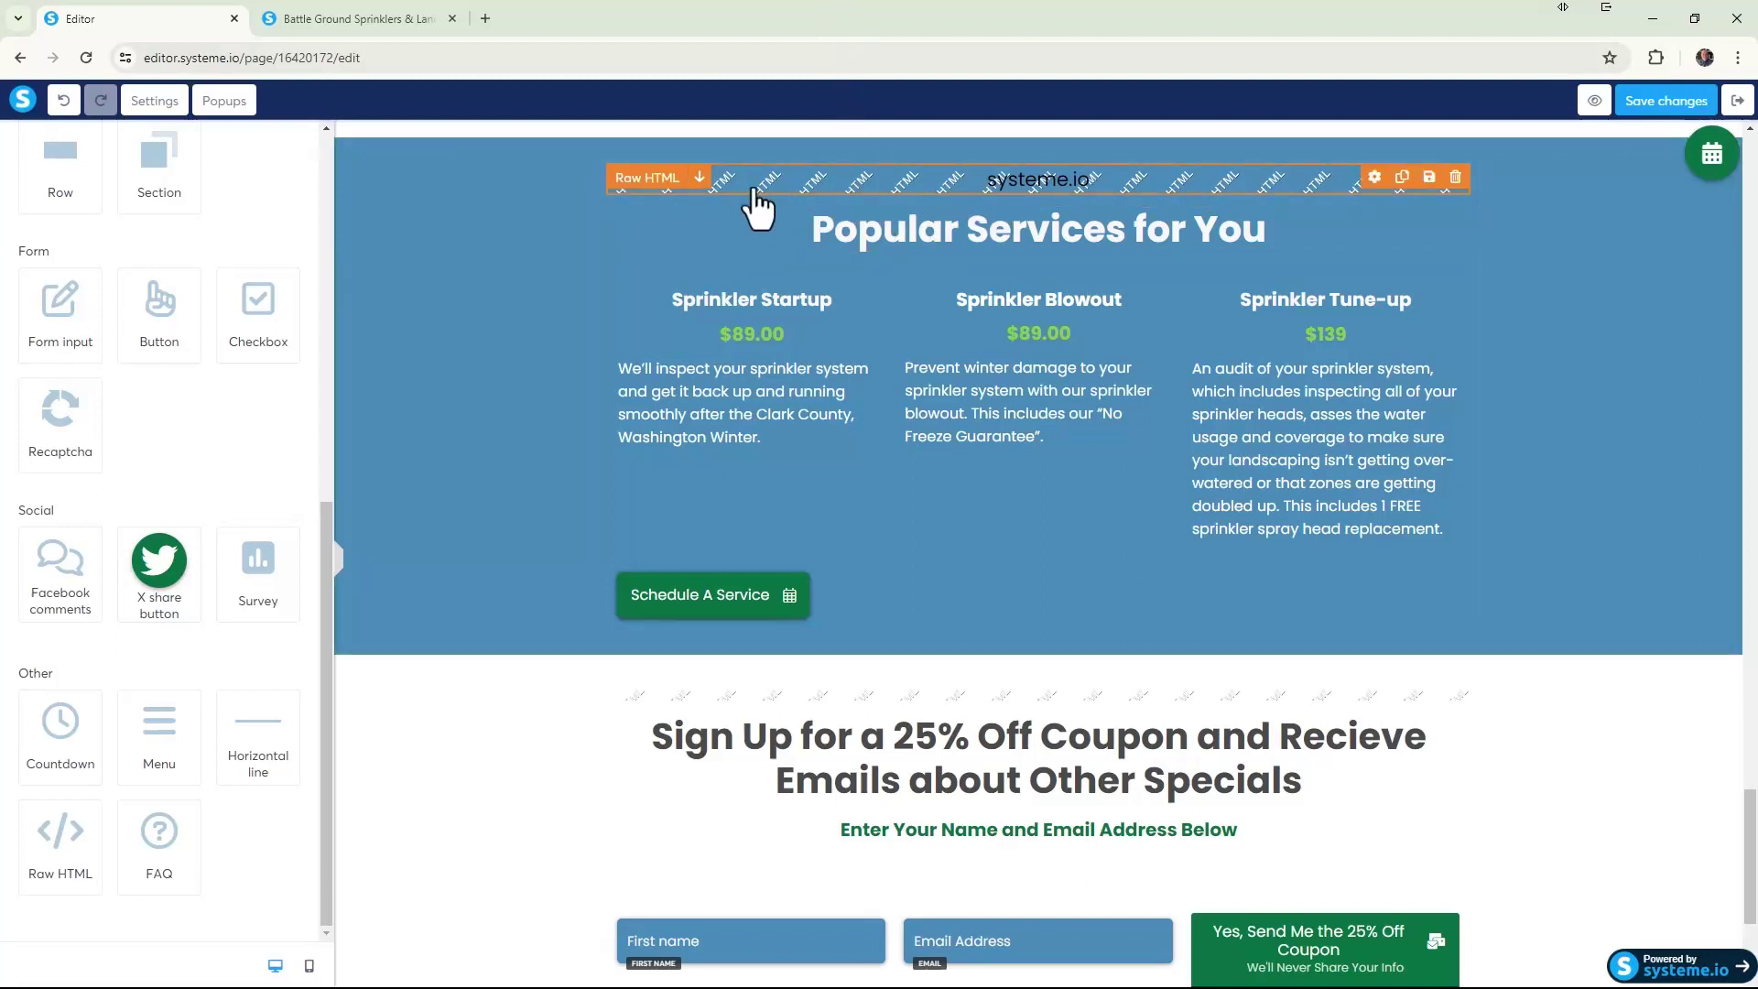
# Step: Open the Raw HTML block's code and delete the placeholder <h2>systeme.io</h2> heading
pyautogui.click(758, 203)
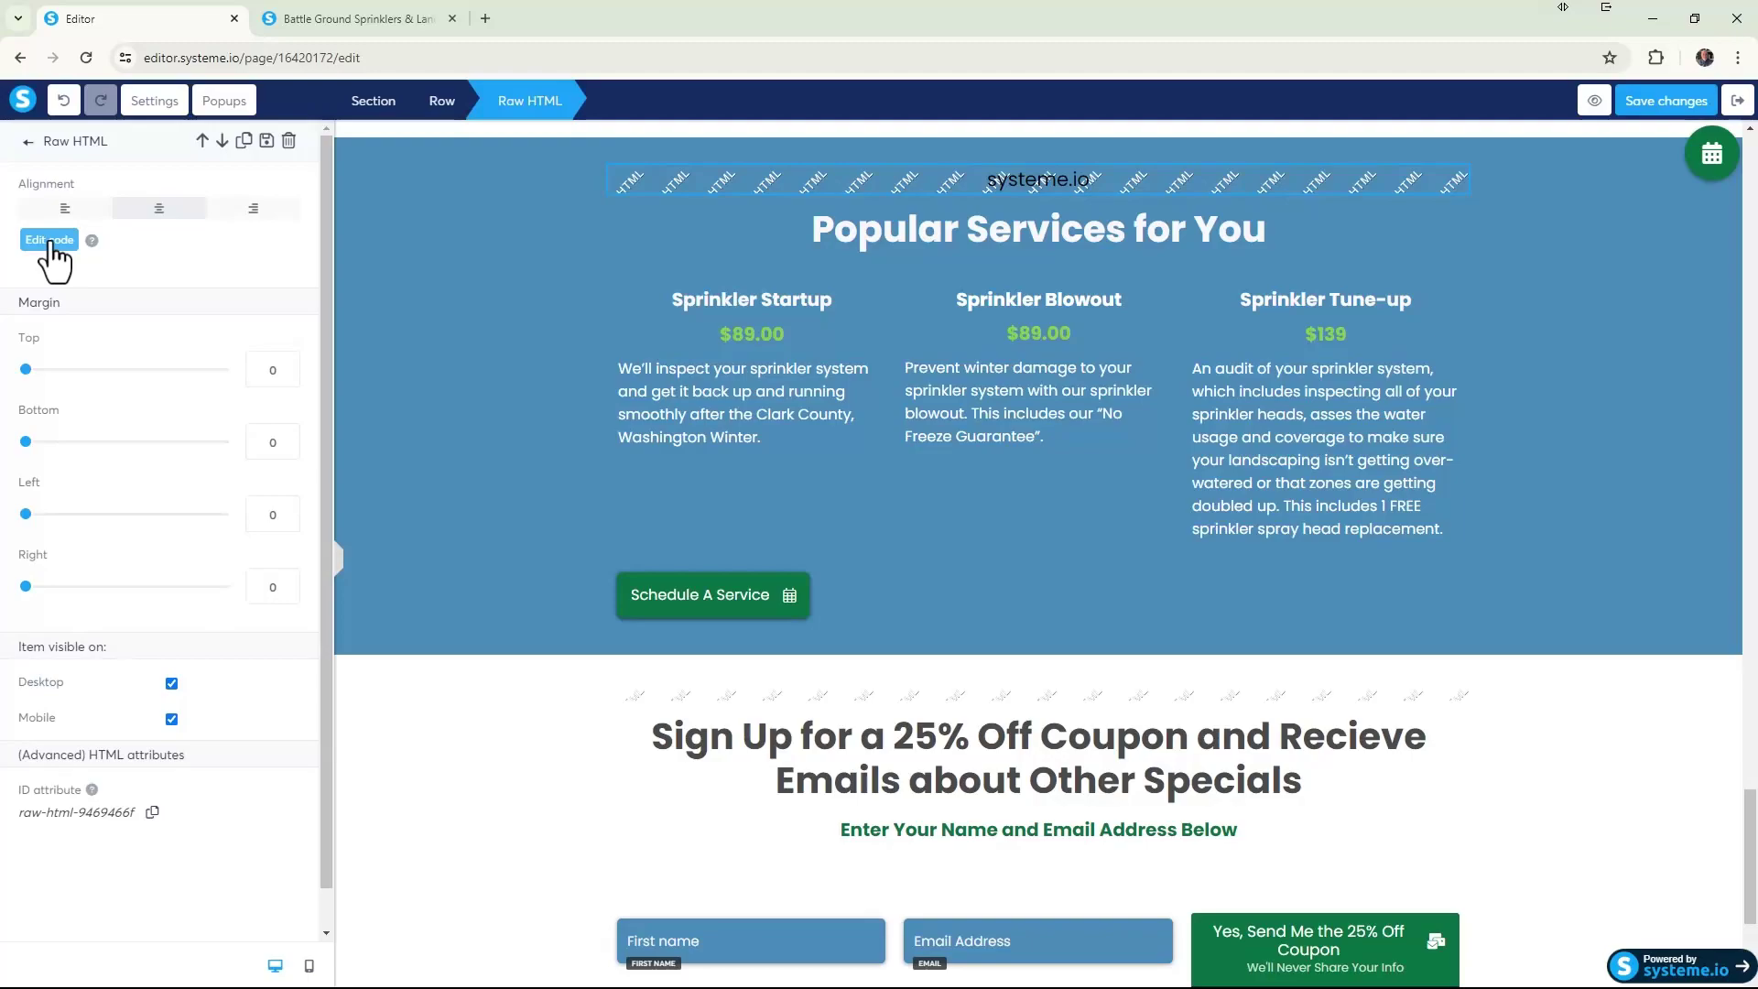
pyautogui.click(51, 241)
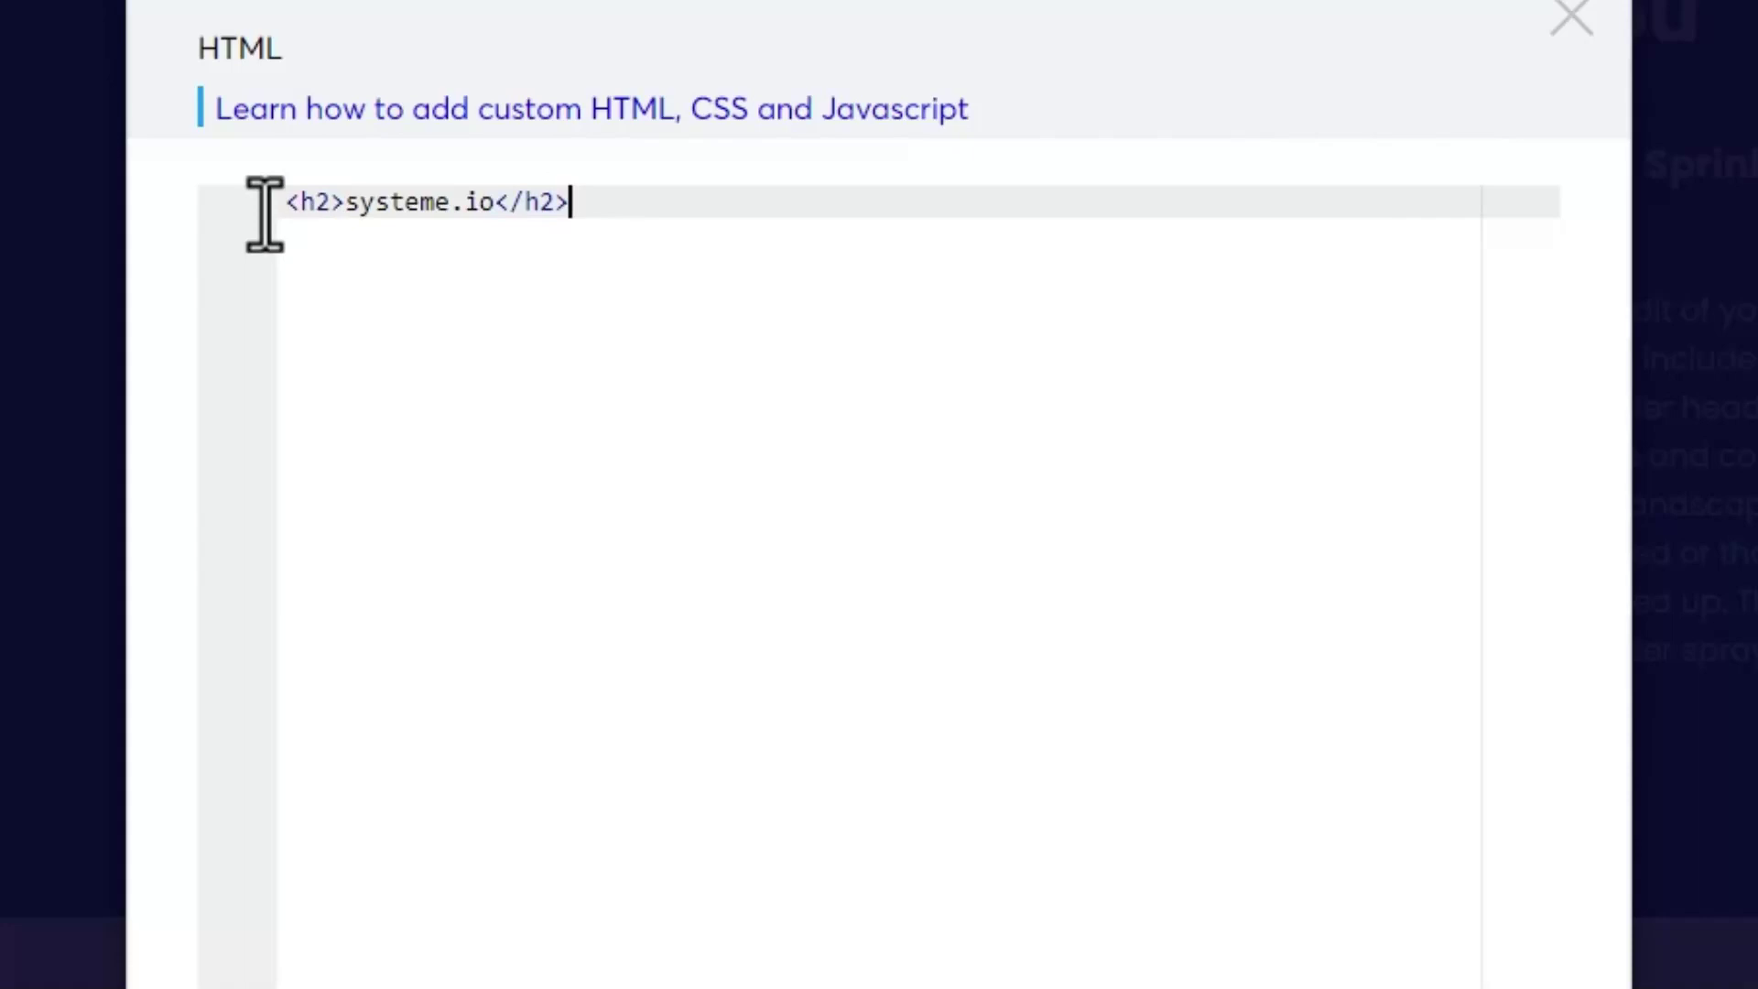
pyautogui.hotkey('ctrl', 'a')
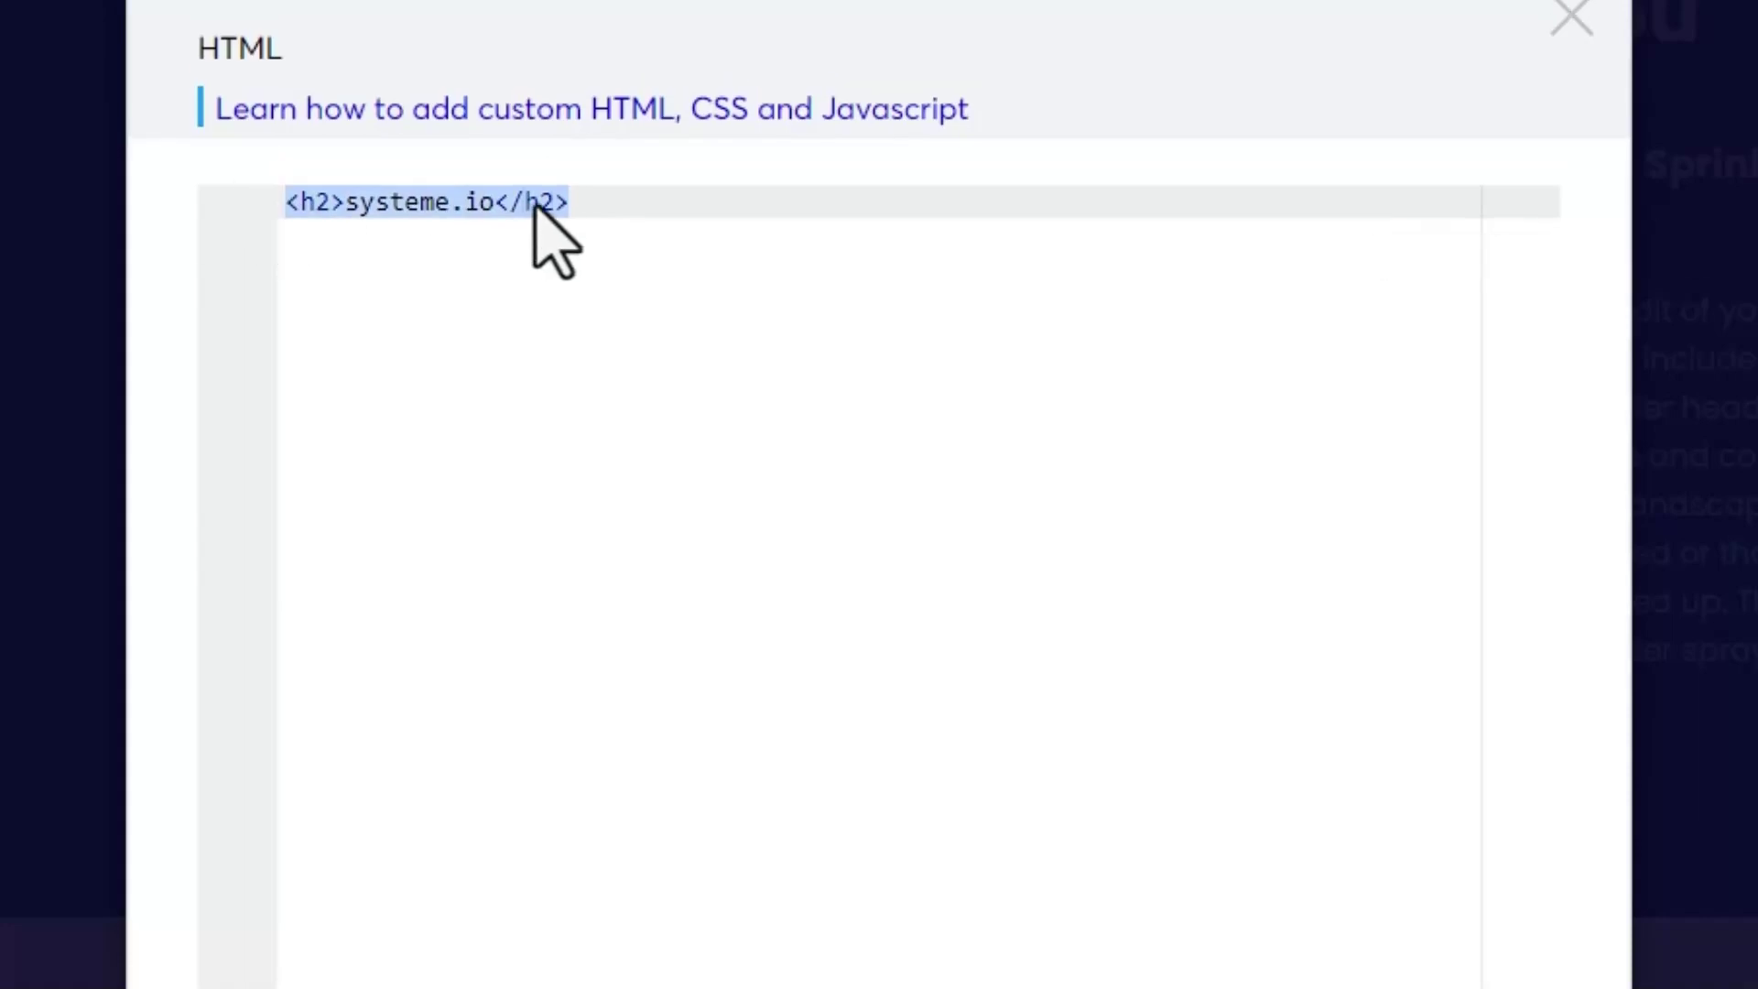
pyautogui.click(608, 217)
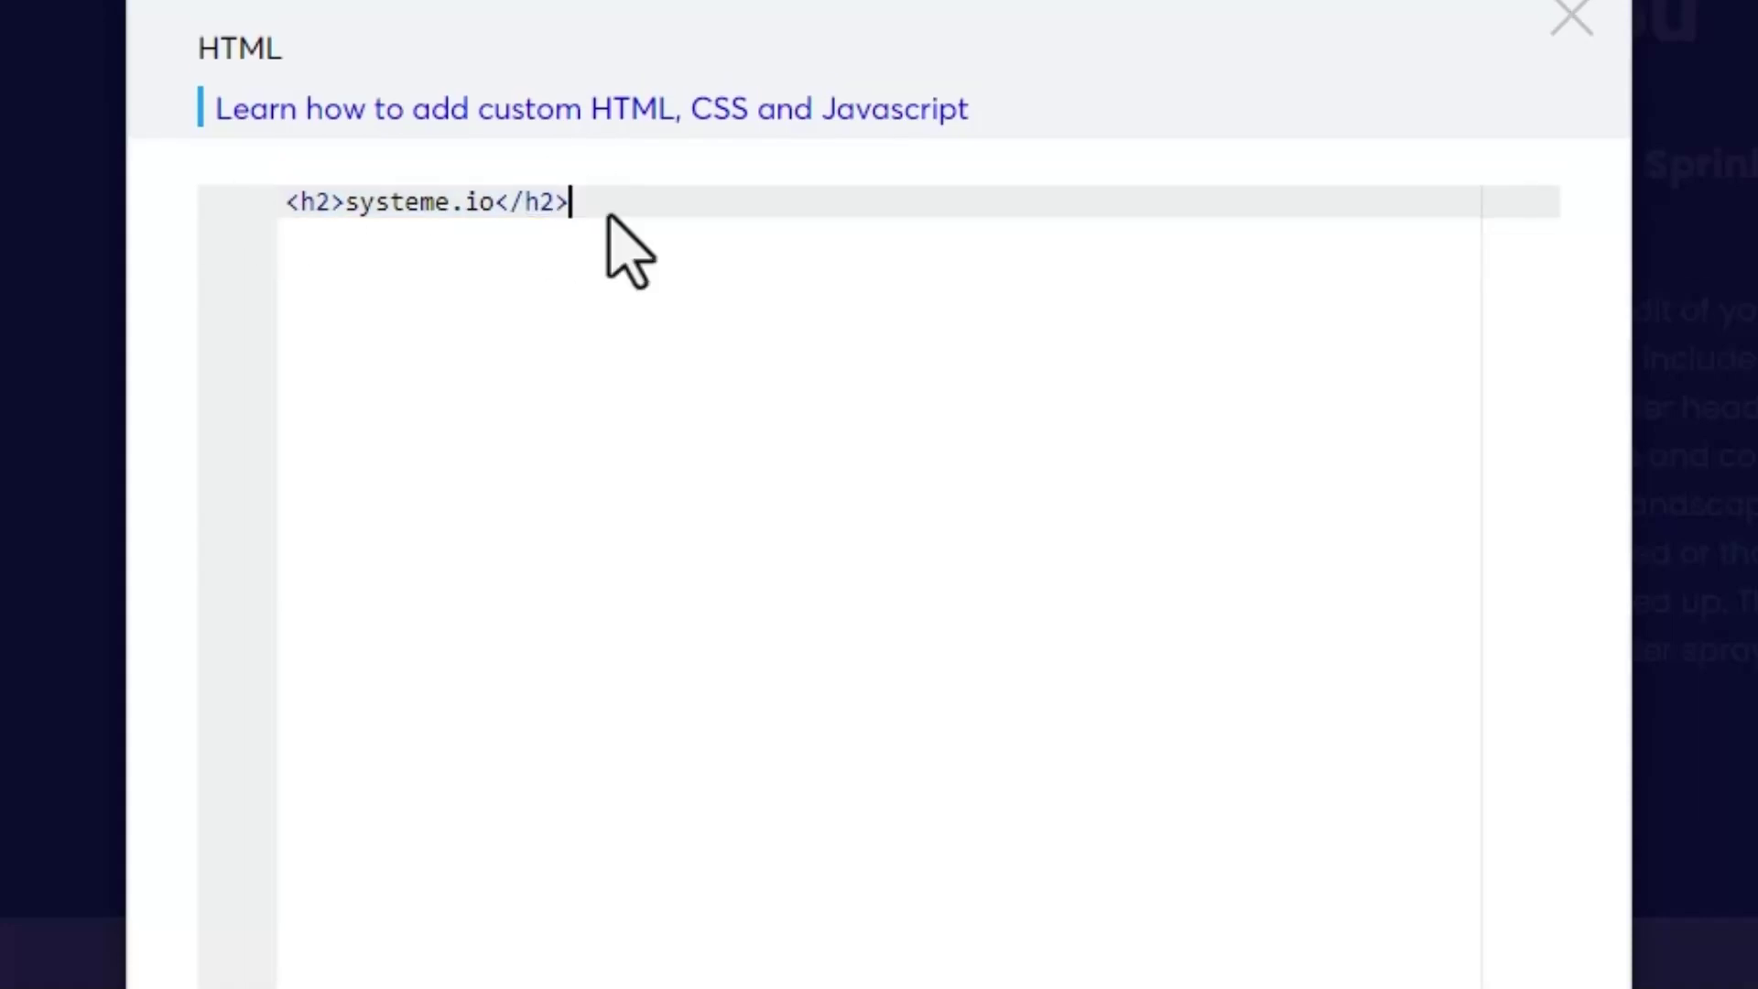
pyautogui.moveTo(568, 204); pyautogui.dragTo(267, 207)
pyautogui.scroll(-1, 275, 236)
pyautogui.press('BackSpace')
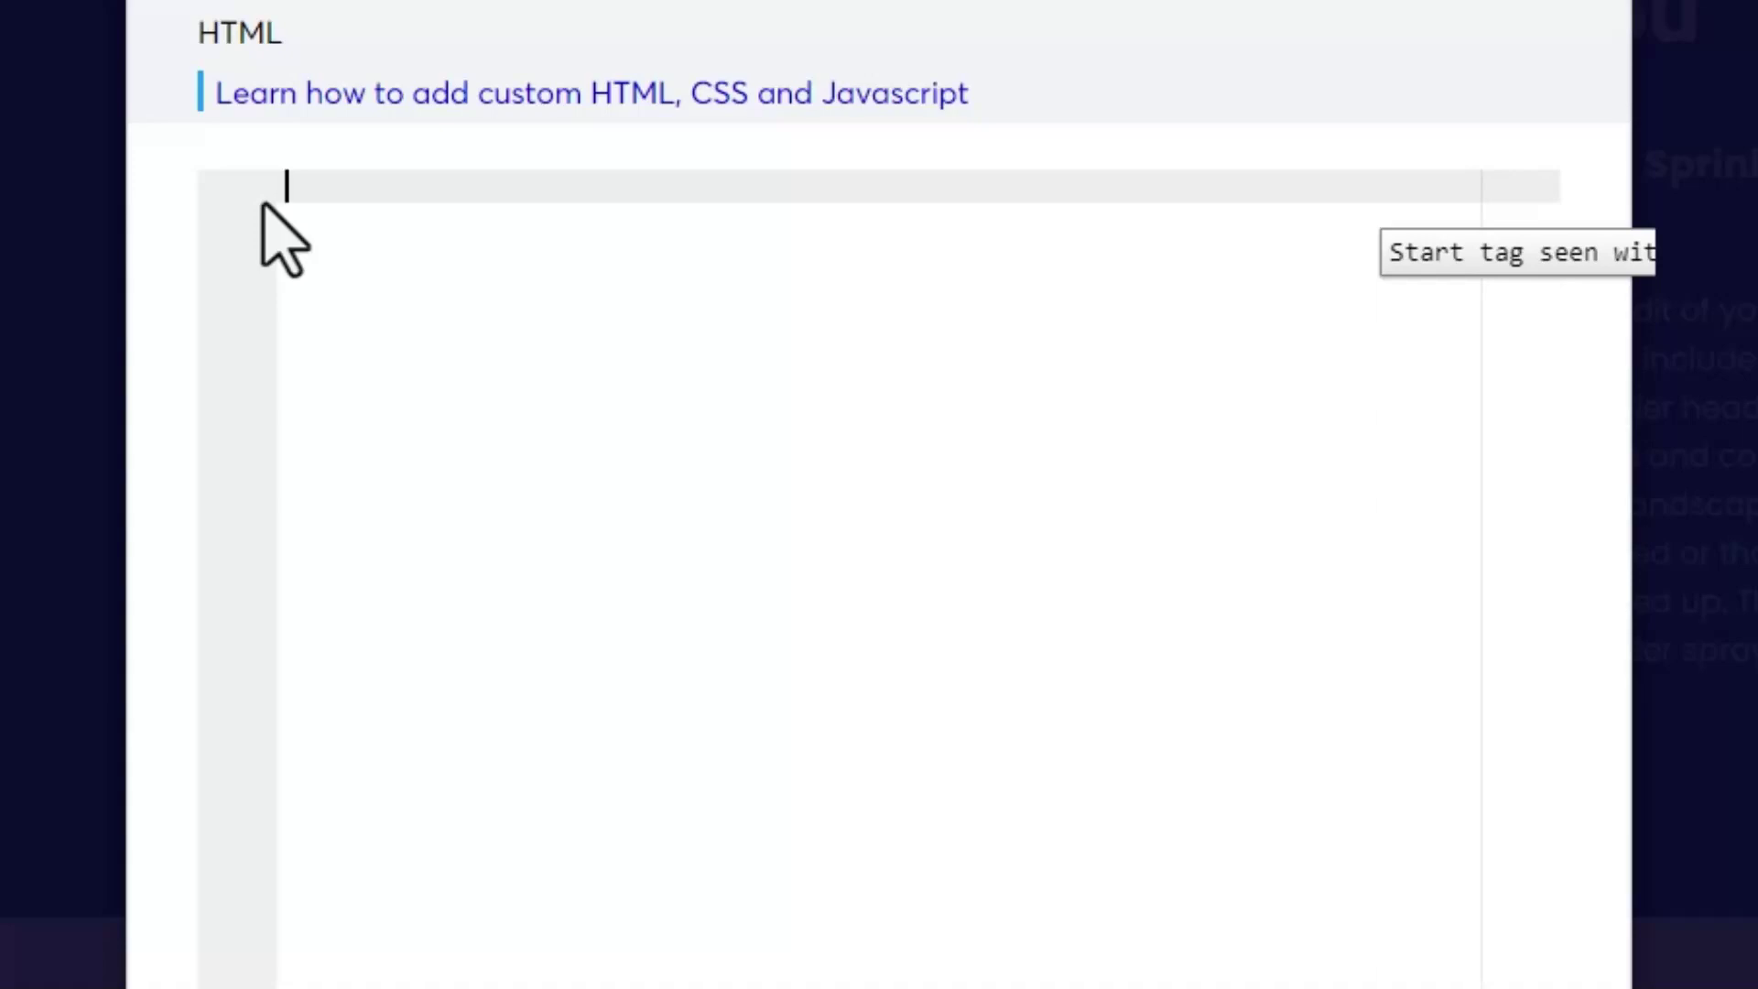
# Step: Type <div id="services" into the Raw HTML code, fixing the misspelled id along the way
pyautogui.write('<')
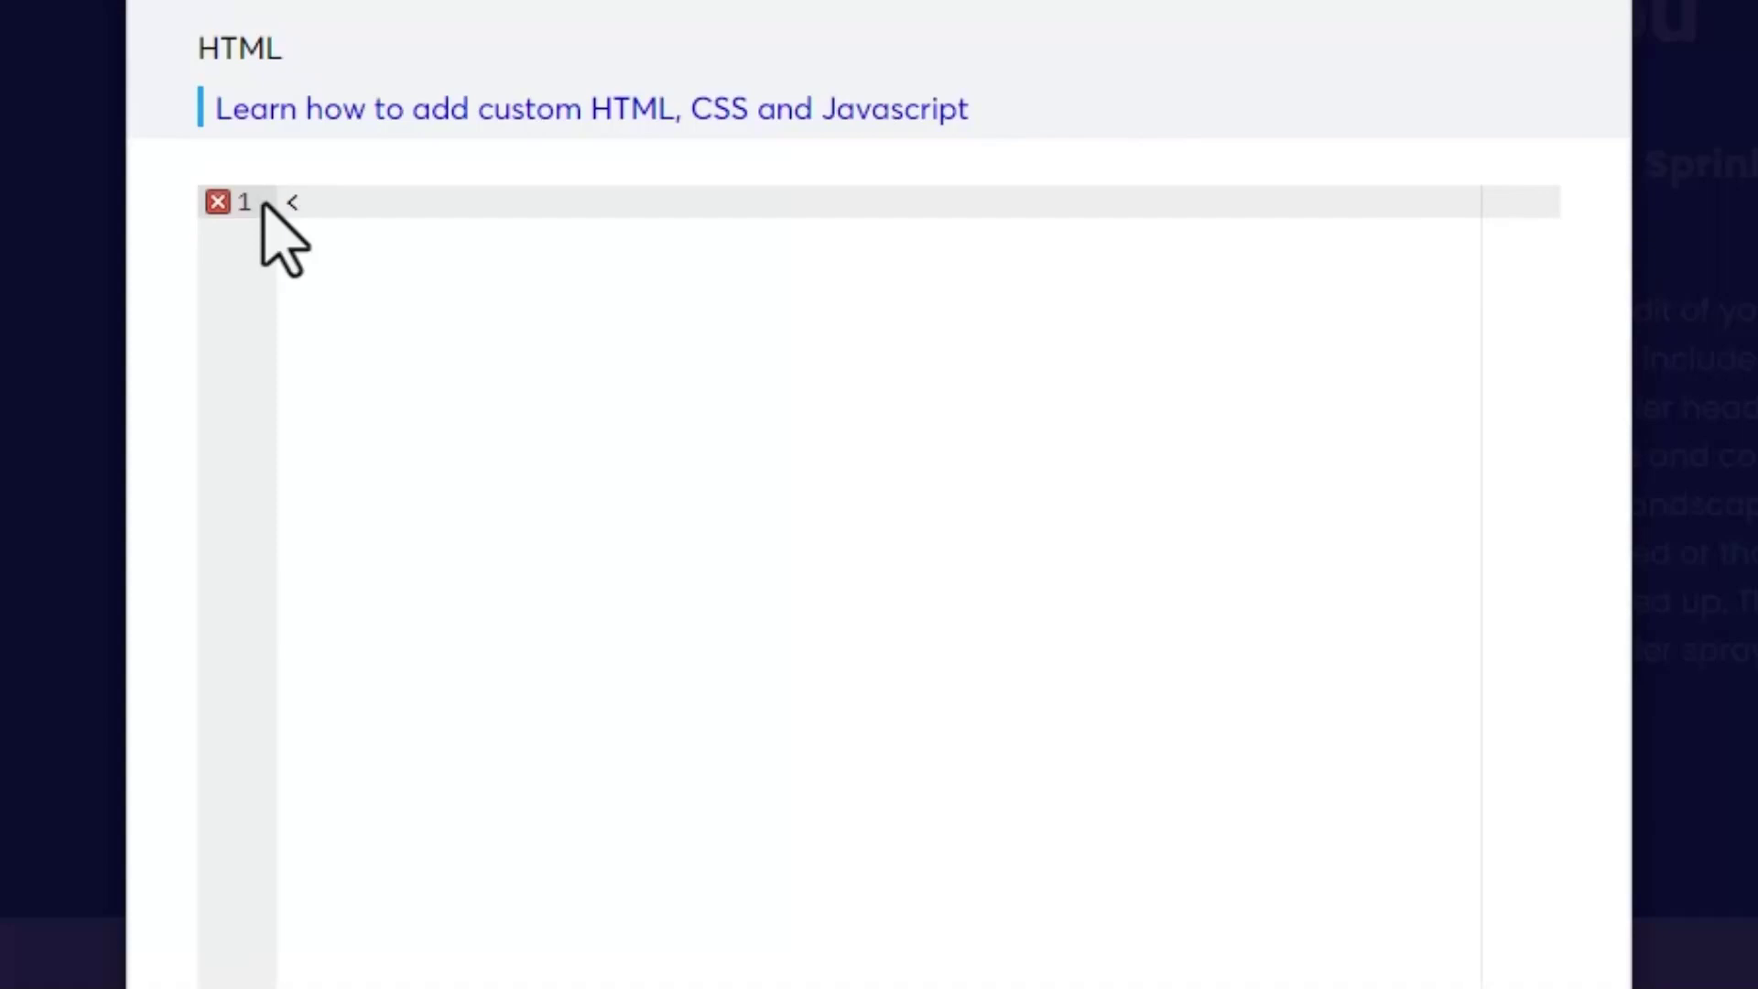
pyautogui.write('div id')
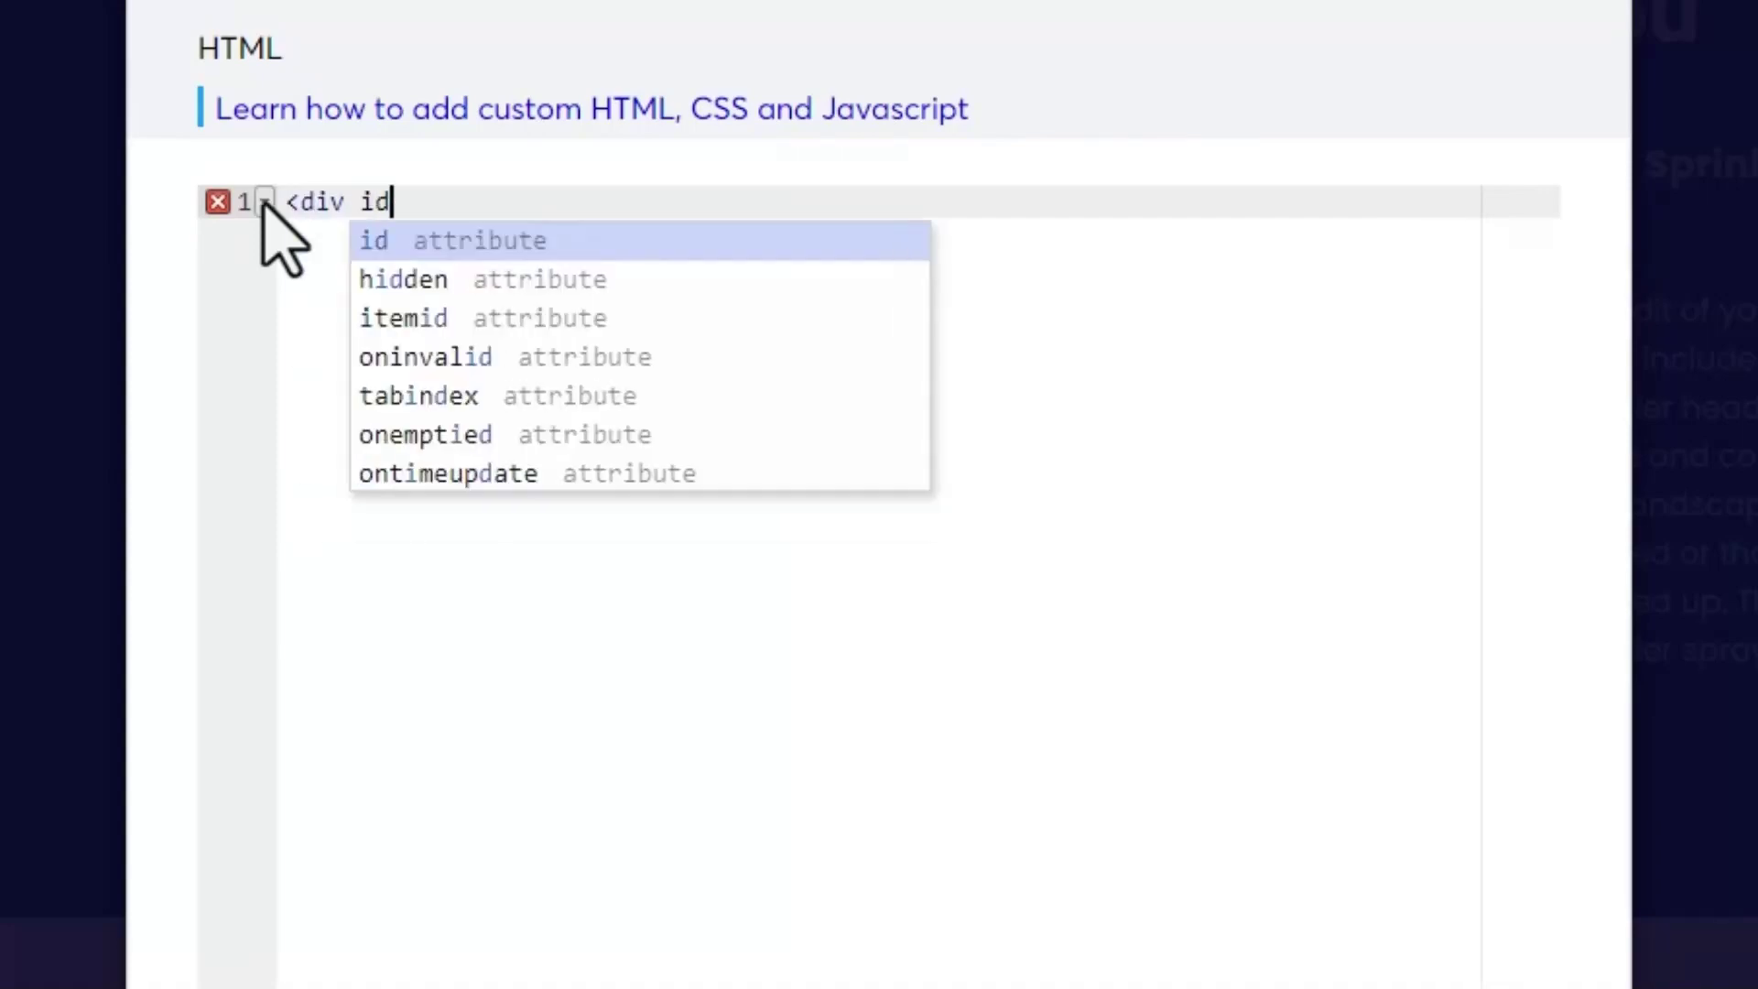
pyautogui.write('=')
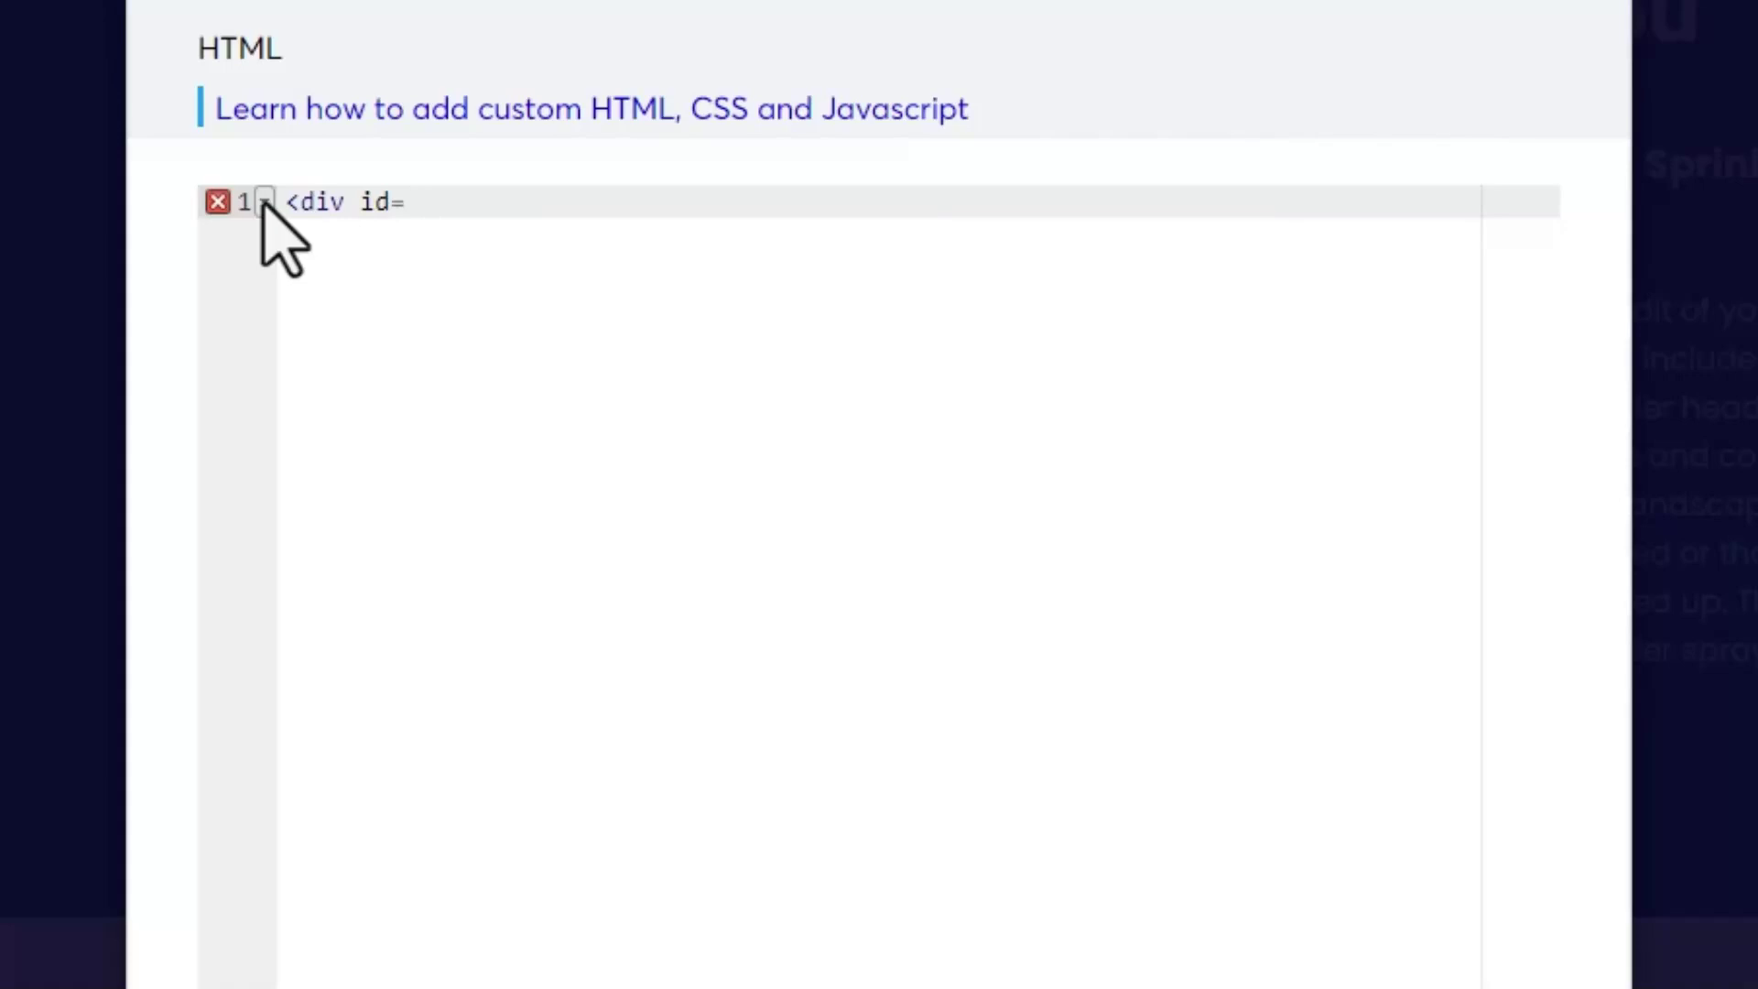
pyautogui.write('"')
pyautogui.write('s')
pyautogui.press('BackSpace')
pyautogui.write('sev')
pyautogui.press('BackSpace')
pyautogui.write('rvi')
pyautogui.press('BackSpace')
pyautogui.press('BackSpace')
pyautogui.write('vice')
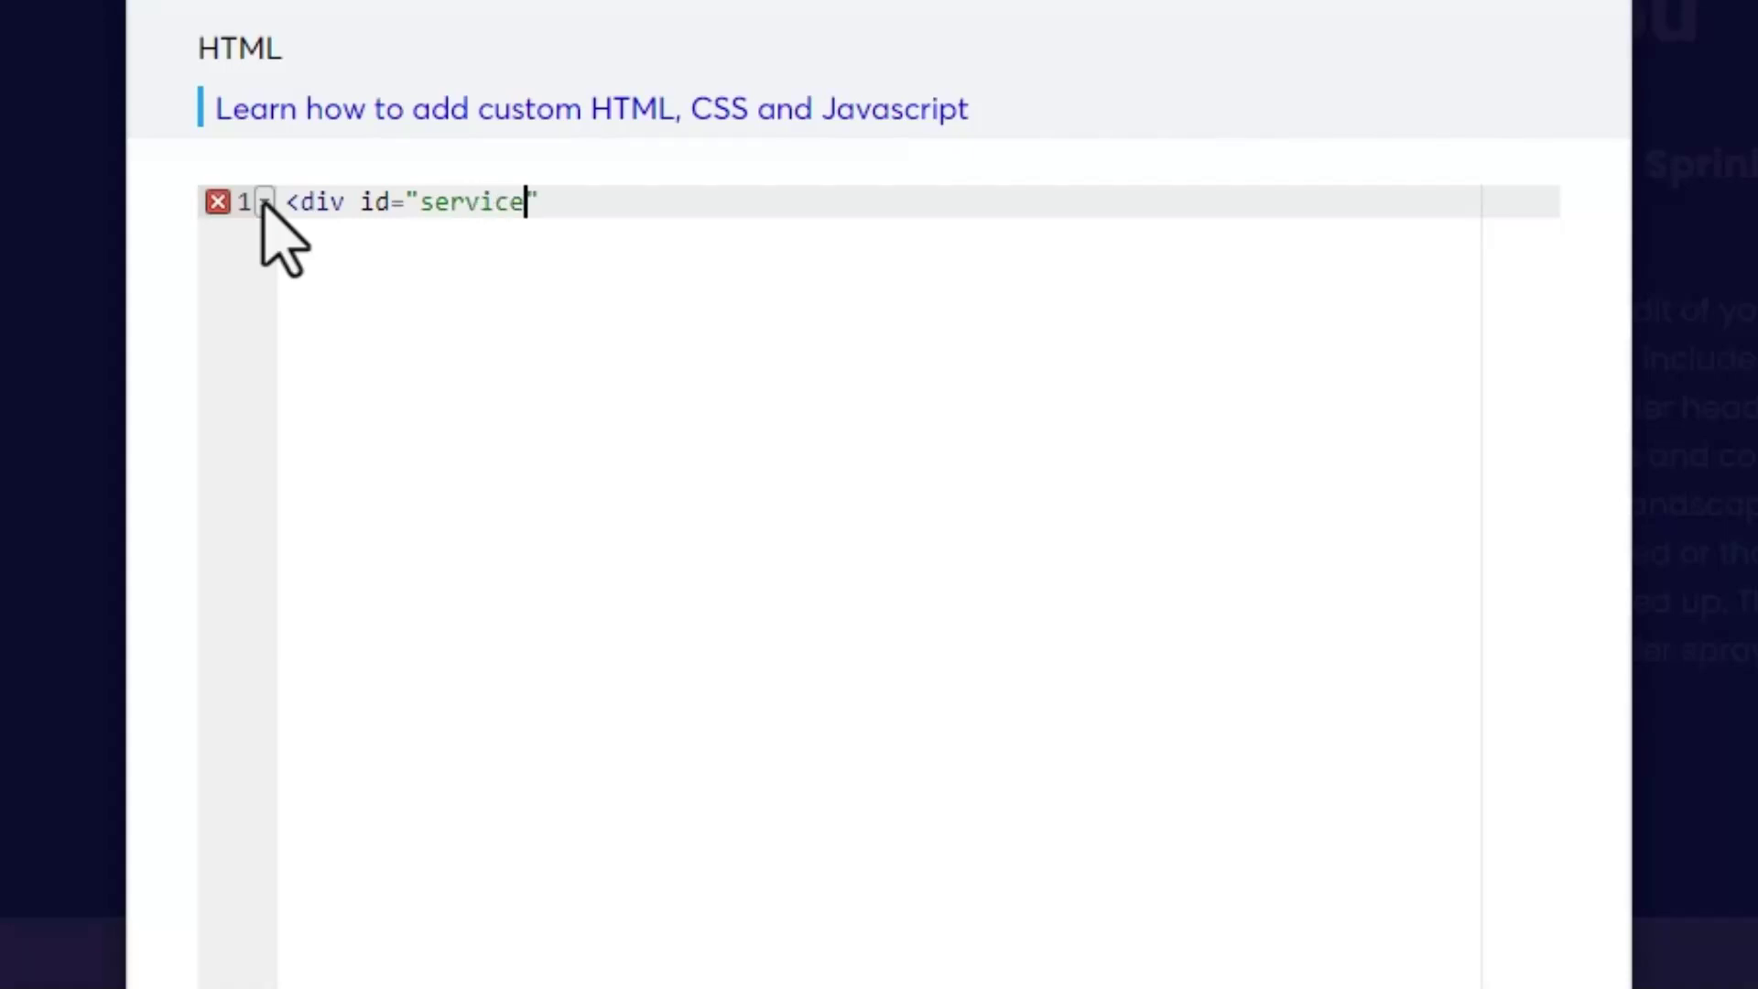
pyautogui.write('s')
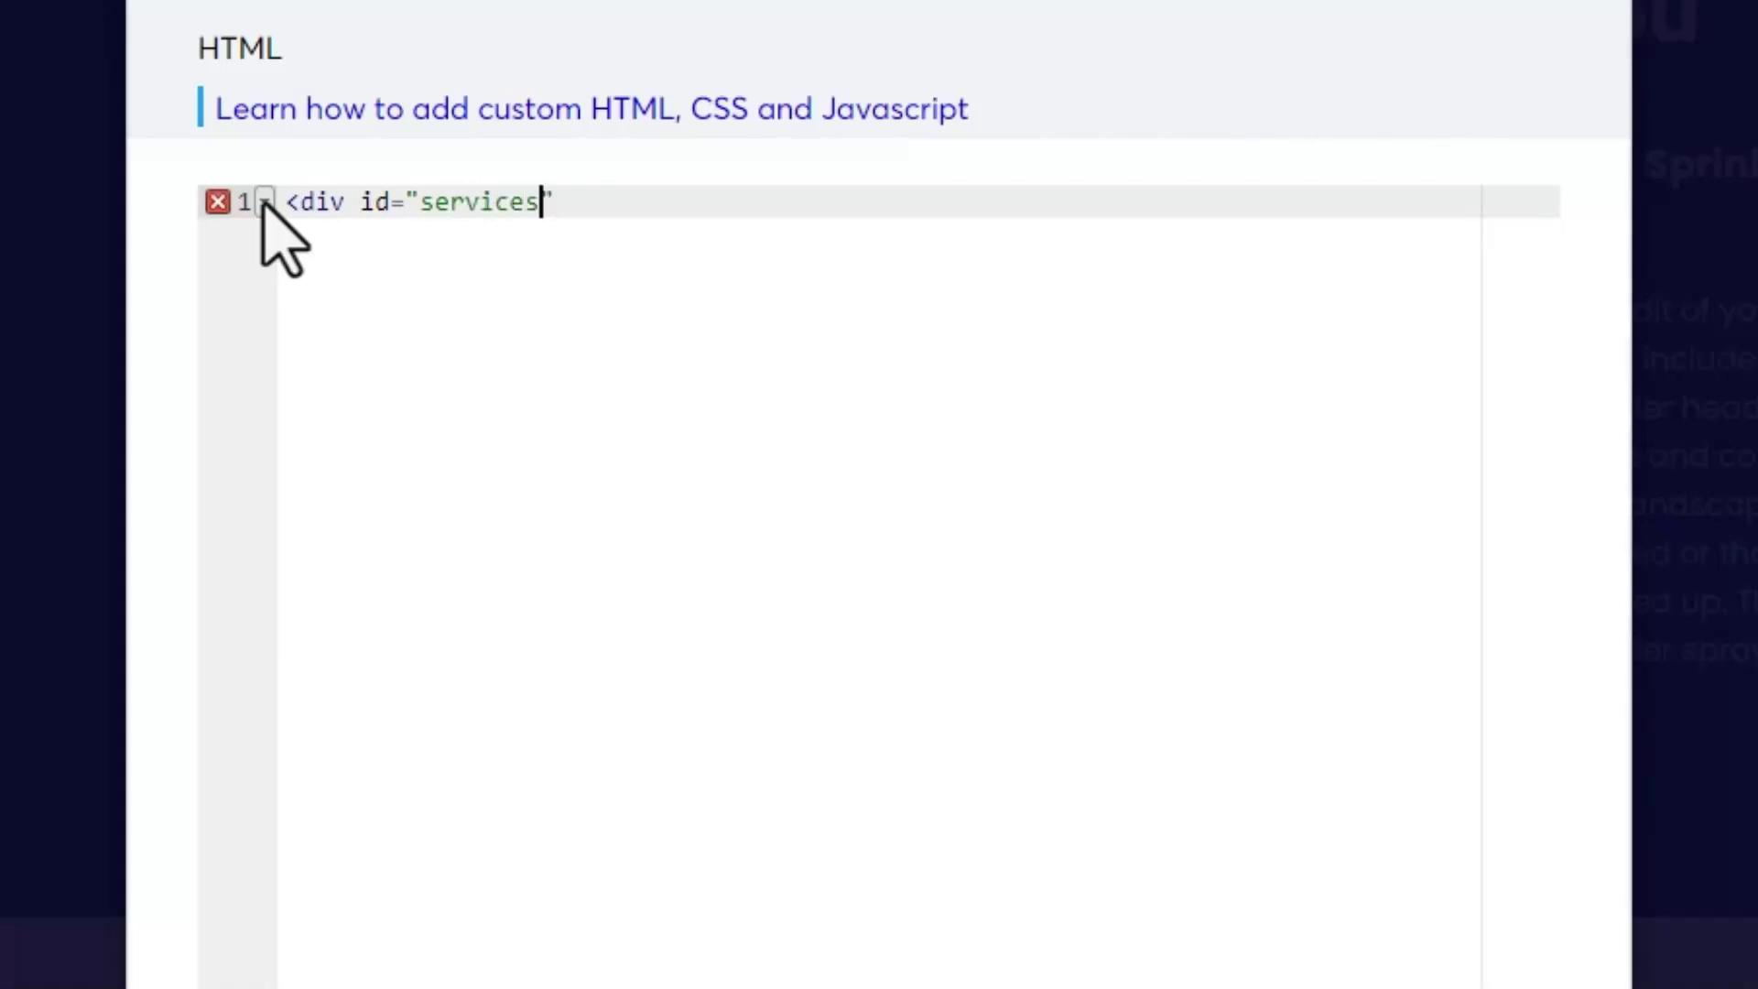
# Step: Close the tag so the code reads <div id="services"></div>, and save it
pyautogui.click(587, 208)
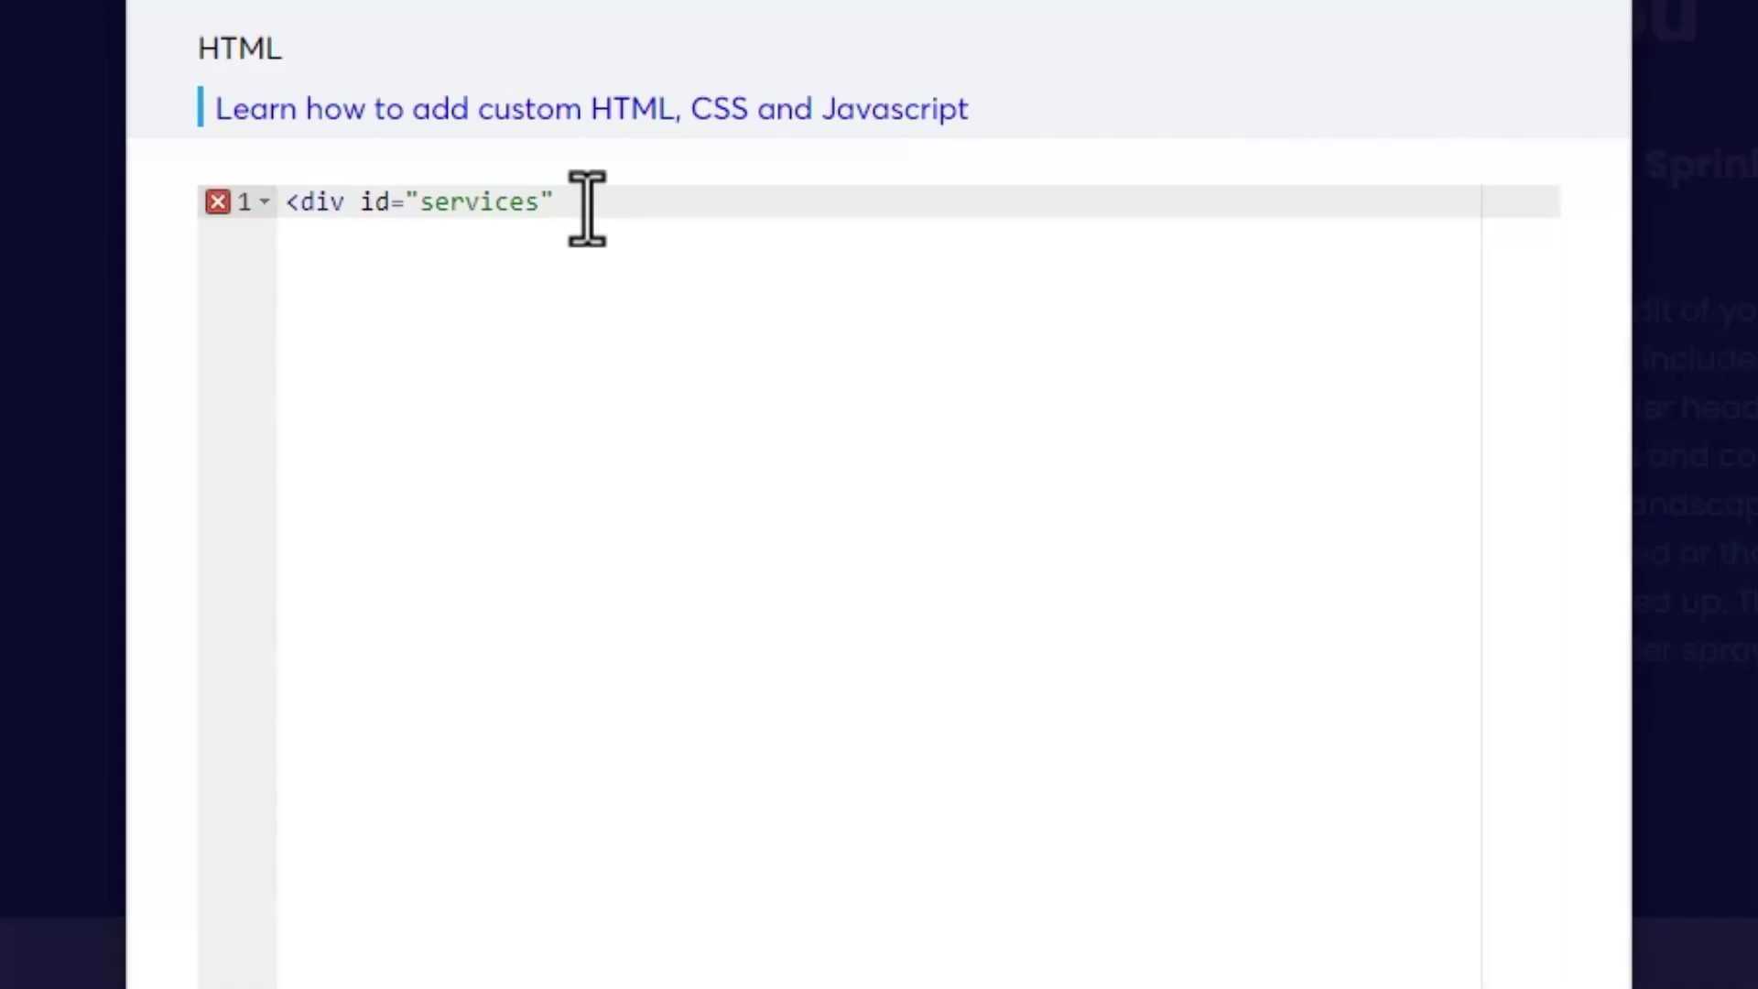
pyautogui.write('></div>')
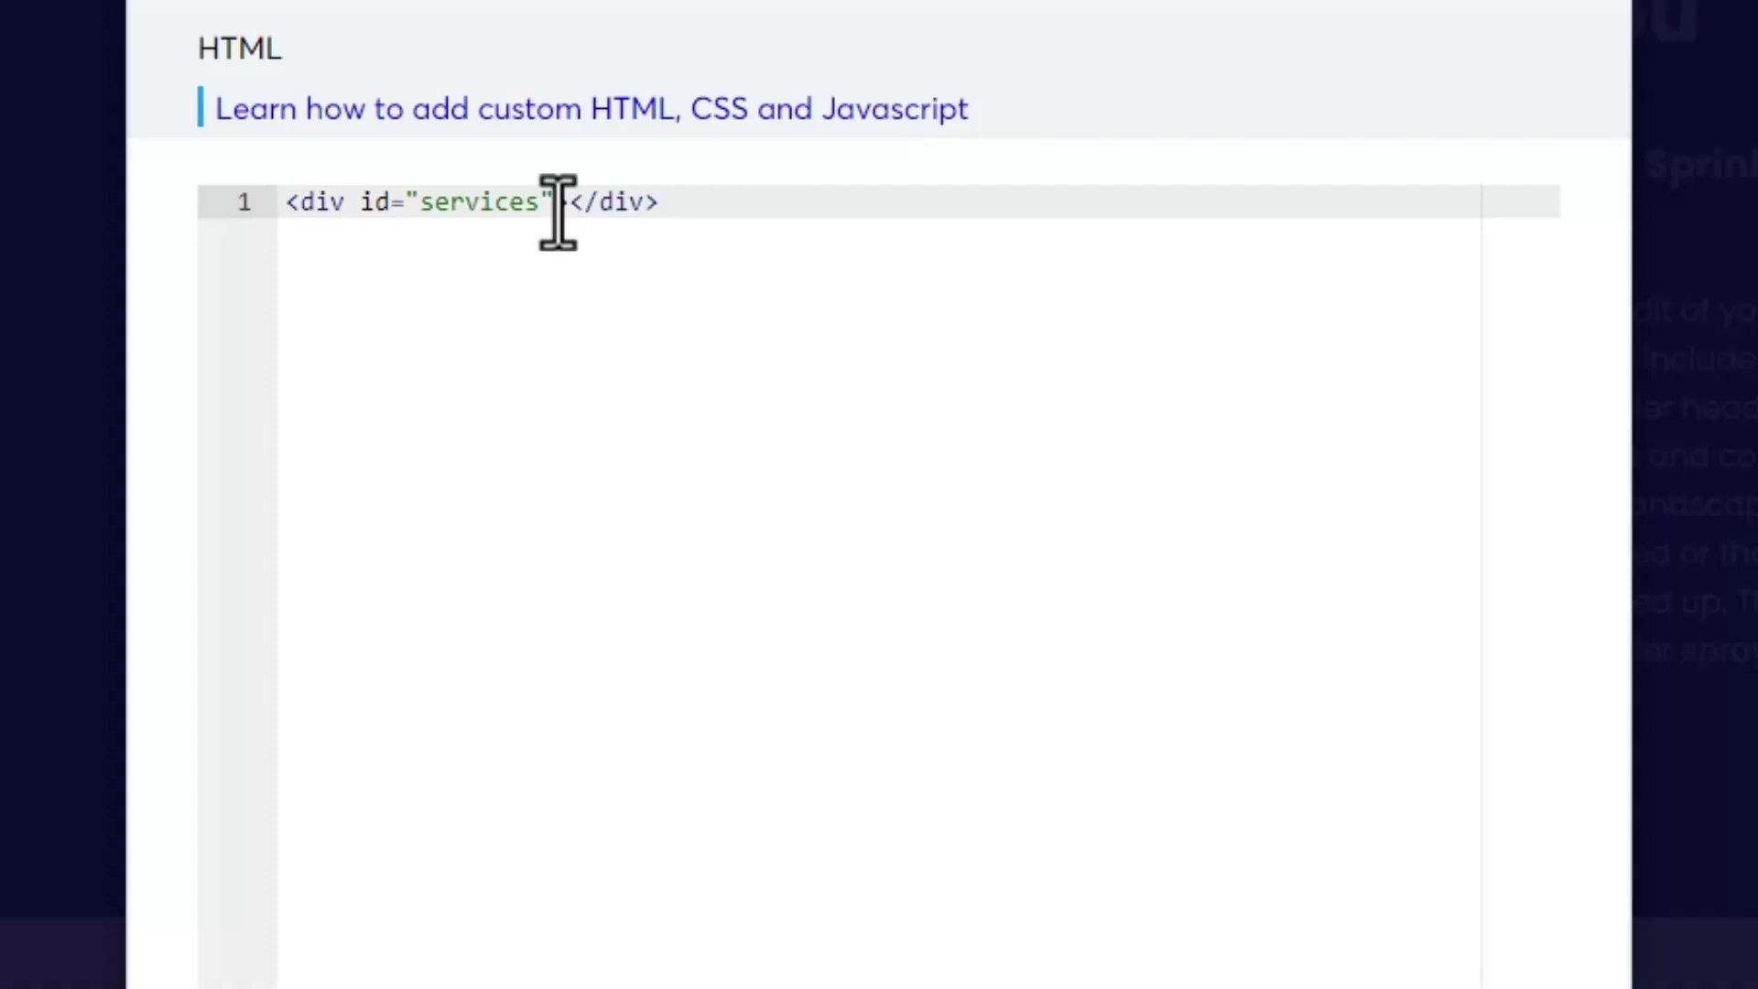
pyautogui.moveTo(569, 202); pyautogui.dragTo(658, 200)
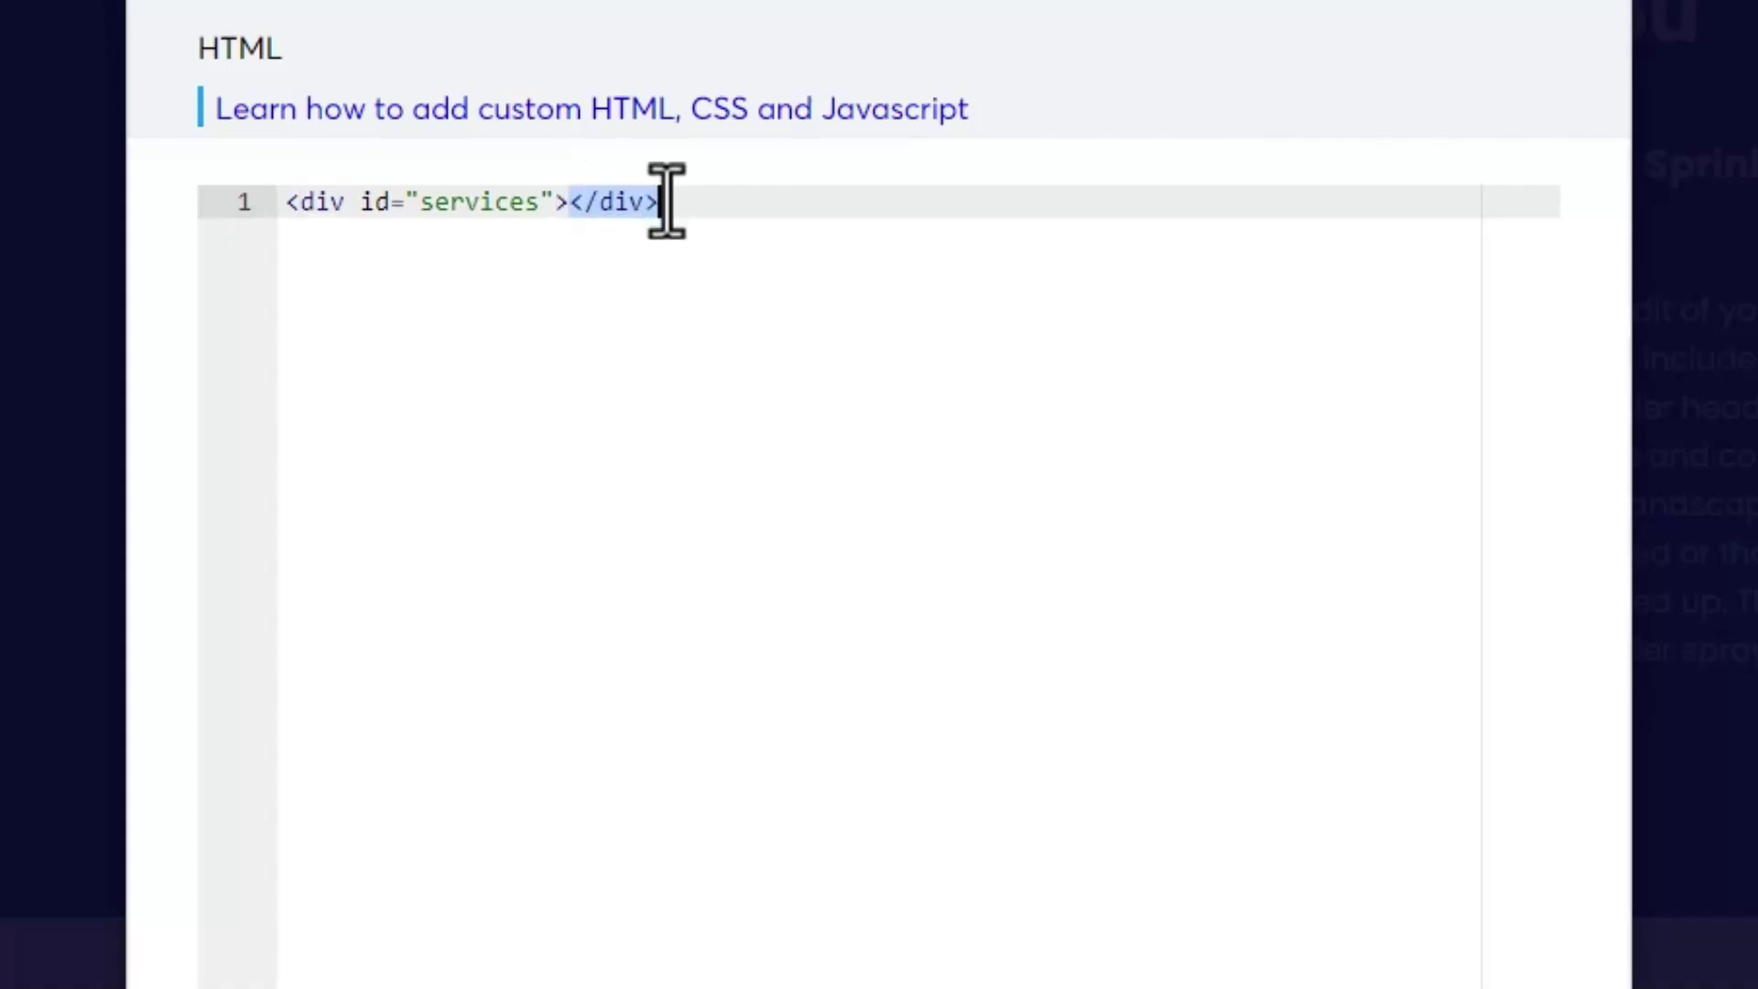
pyautogui.press('Right')
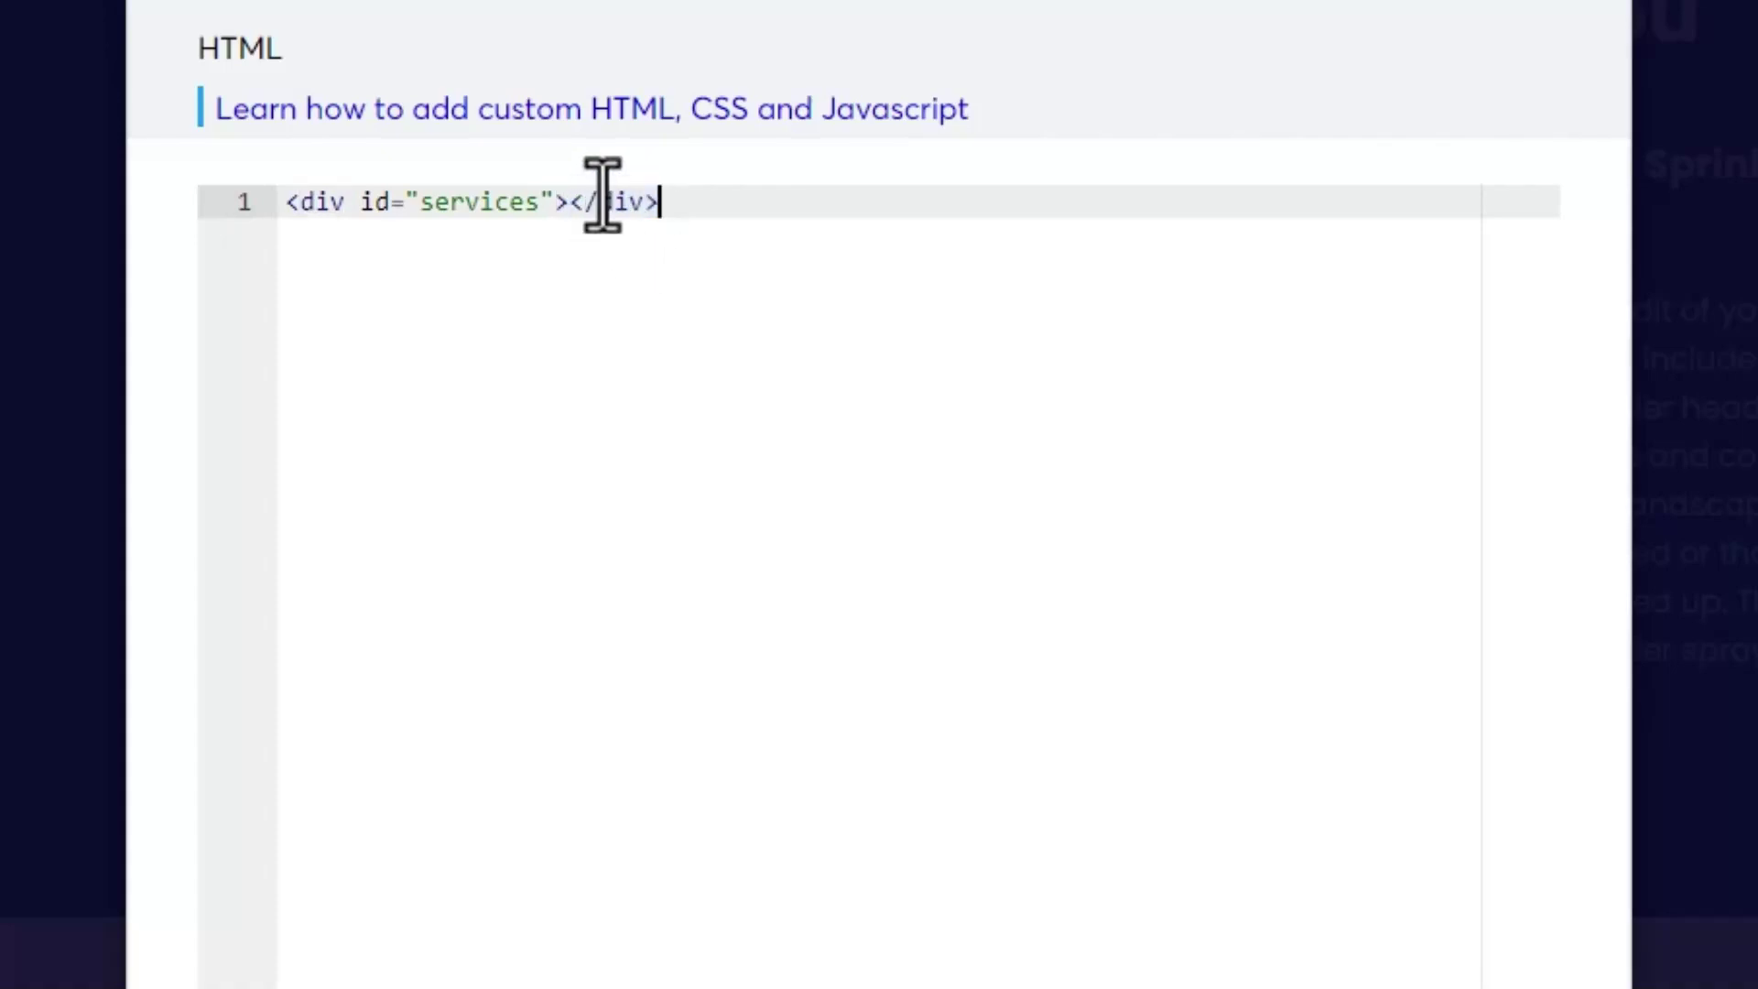
pyautogui.click(593, 204)
pyautogui.click(581, 225)
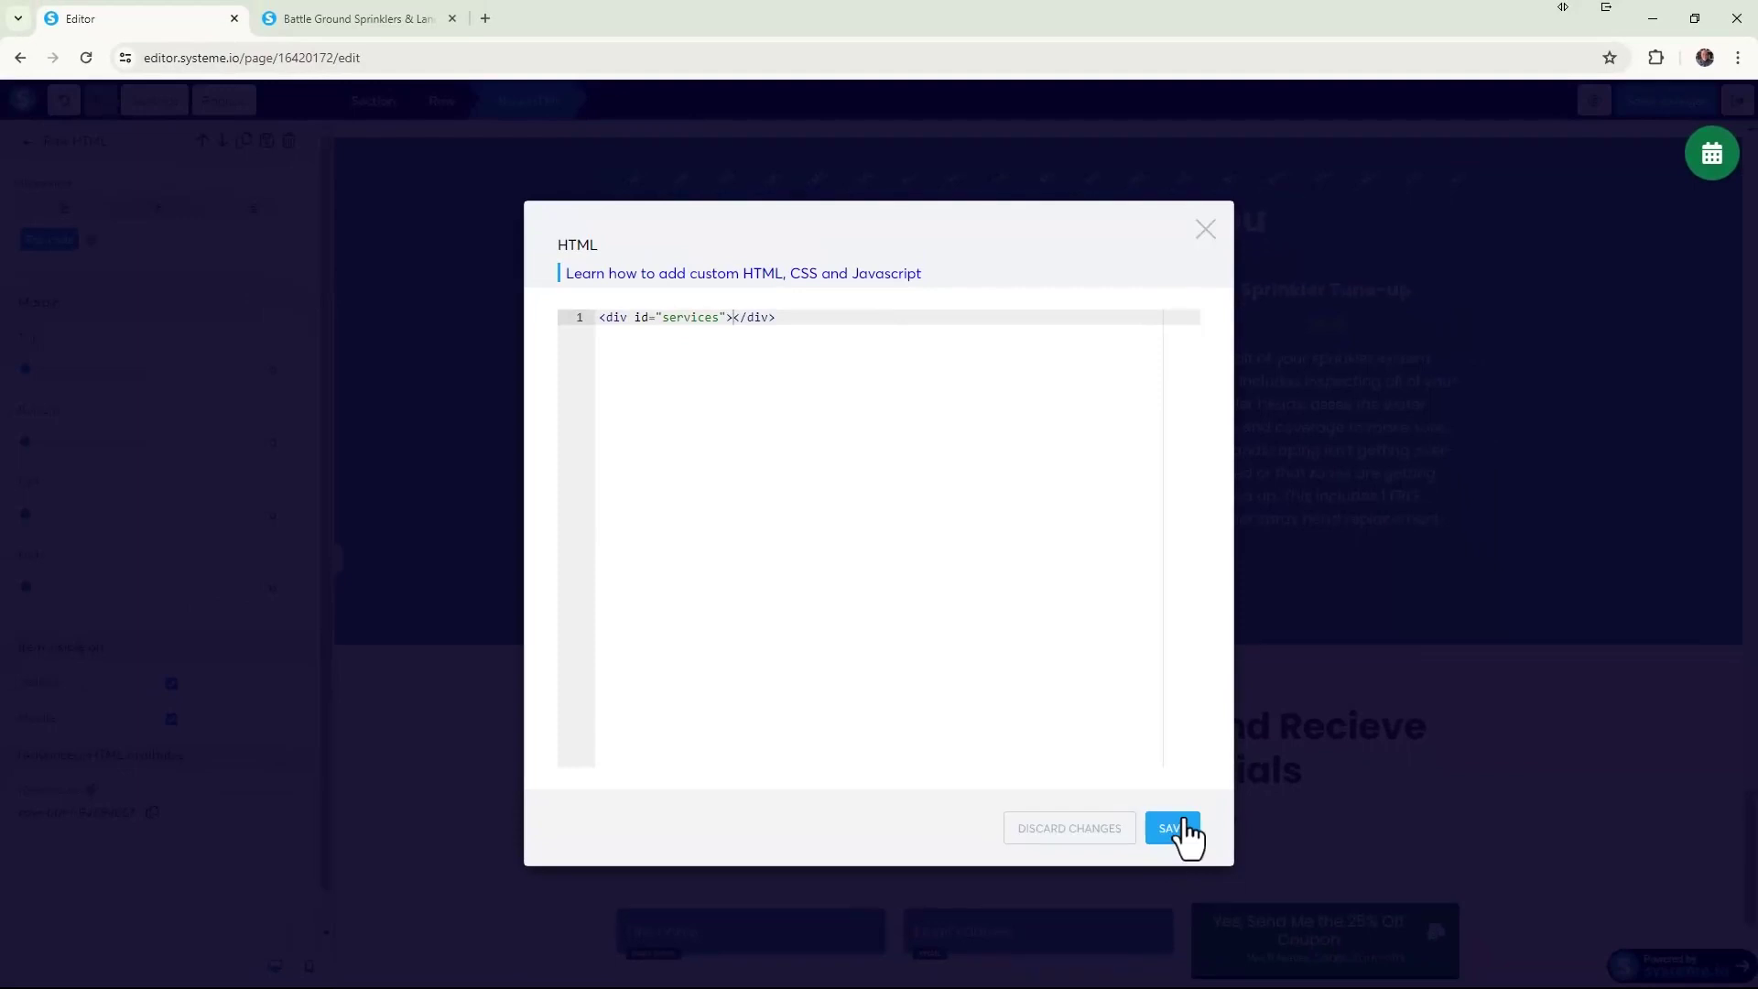
pyautogui.click(1173, 830)
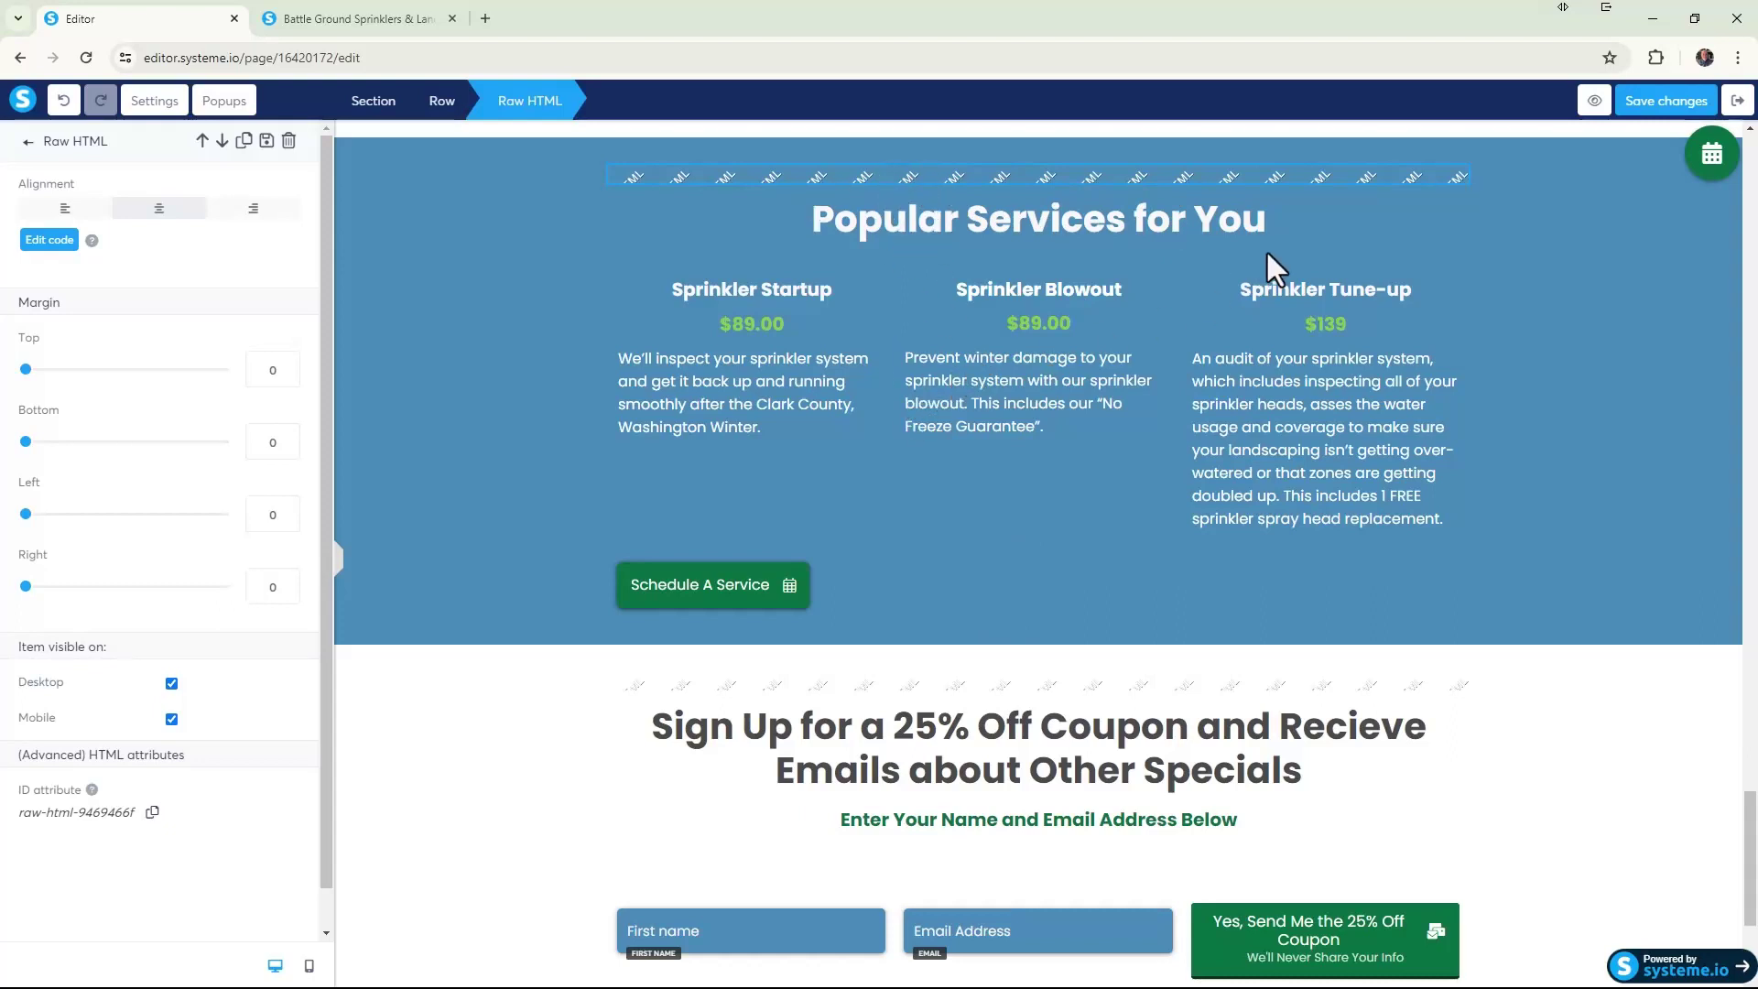
# Step: Save the page changes, deselect the HTML block, and scroll back up to the header menu
pyautogui.click(1667, 100)
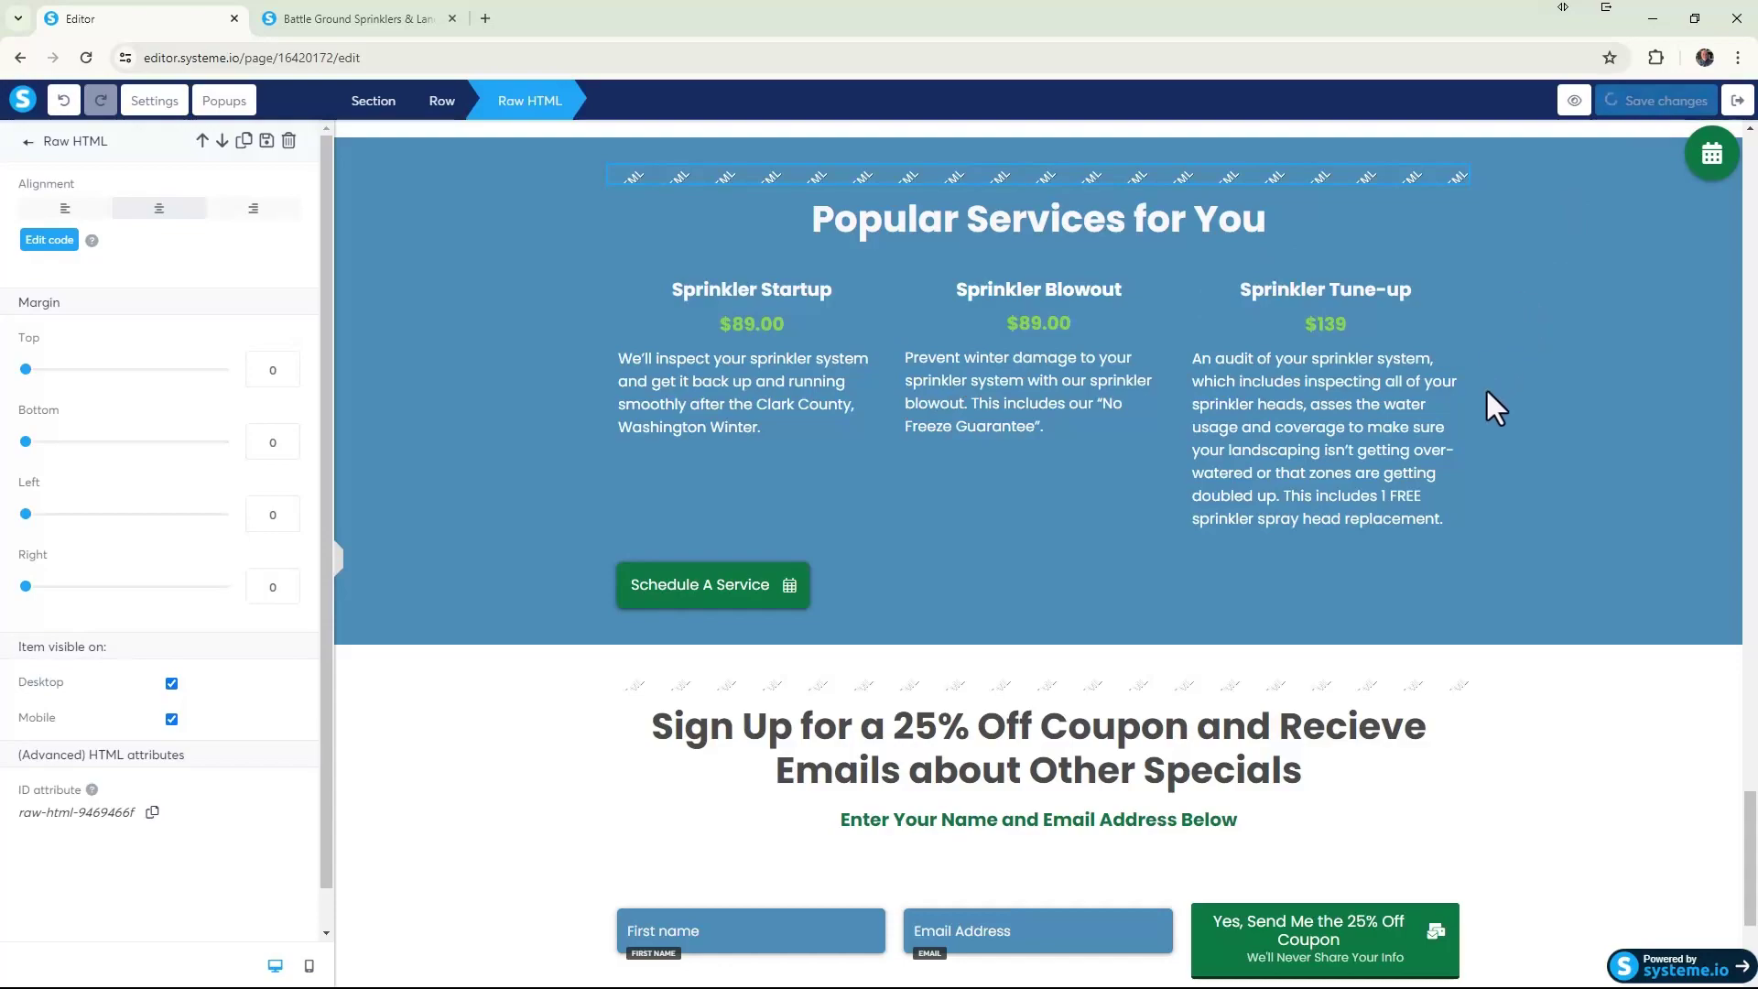
pyautogui.click(1513, 454)
pyautogui.scroll(10, 1514, 476)
pyautogui.scroll(10, 1513, 477)
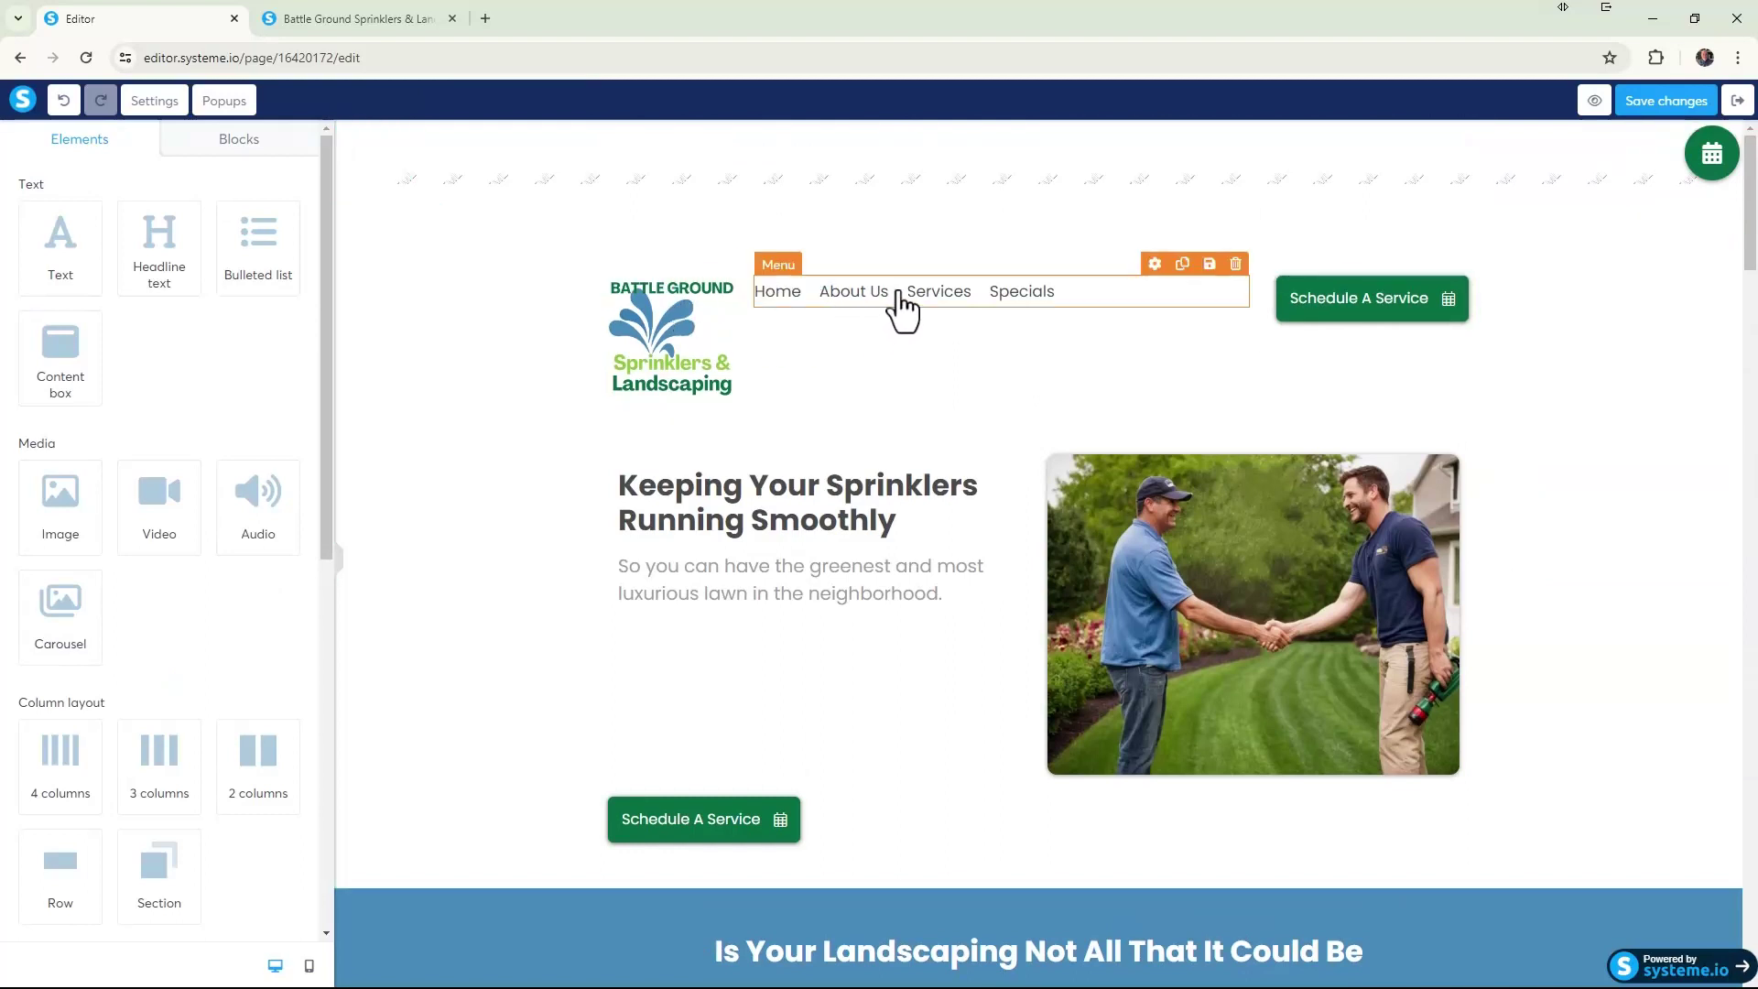
# Step: Set the Services menu item's link to #services in the menu settings
pyautogui.click(941, 314)
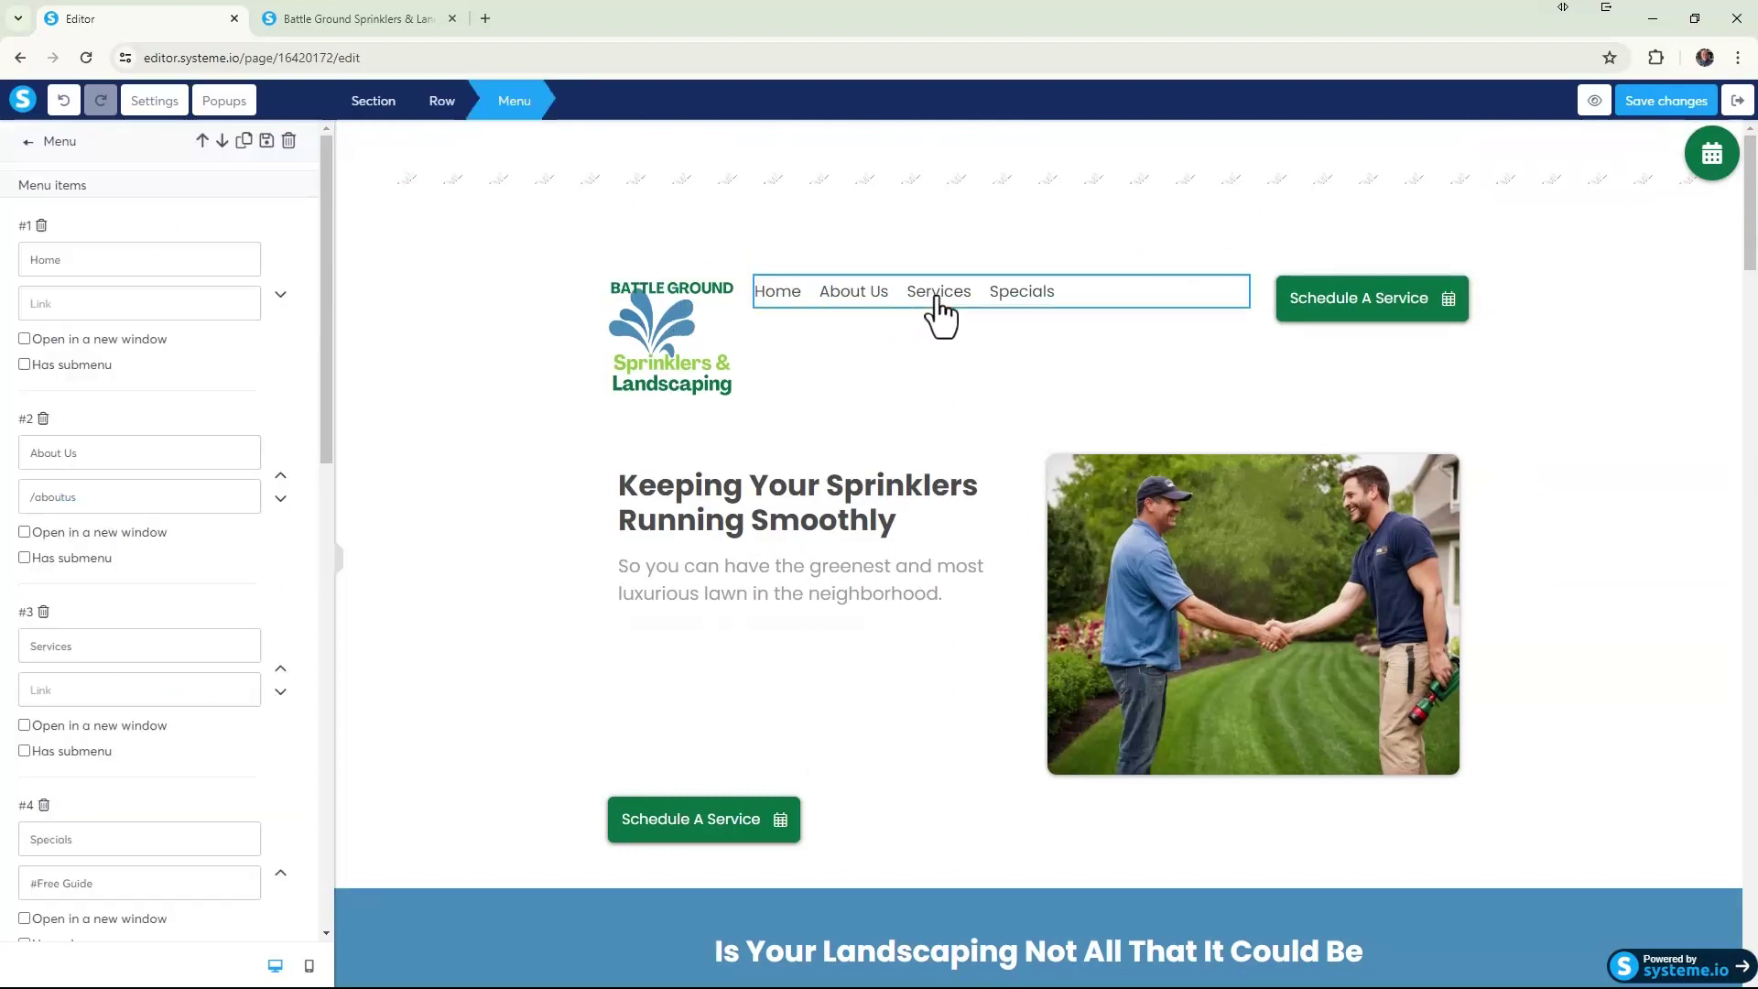
pyautogui.click(59, 688)
pyautogui.write('#')
pyautogui.write('s')
pyautogui.write('our services')
pyautogui.click(58, 690)
pyautogui.press('BackSpace')
pyautogui.press('BackSpace')
pyautogui.press('BackSpace')
pyautogui.press('BackSpace')
# Step: Save the updated Services link, then reload the live Battle Ground Sprinklers page
pyautogui.click(1664, 103)
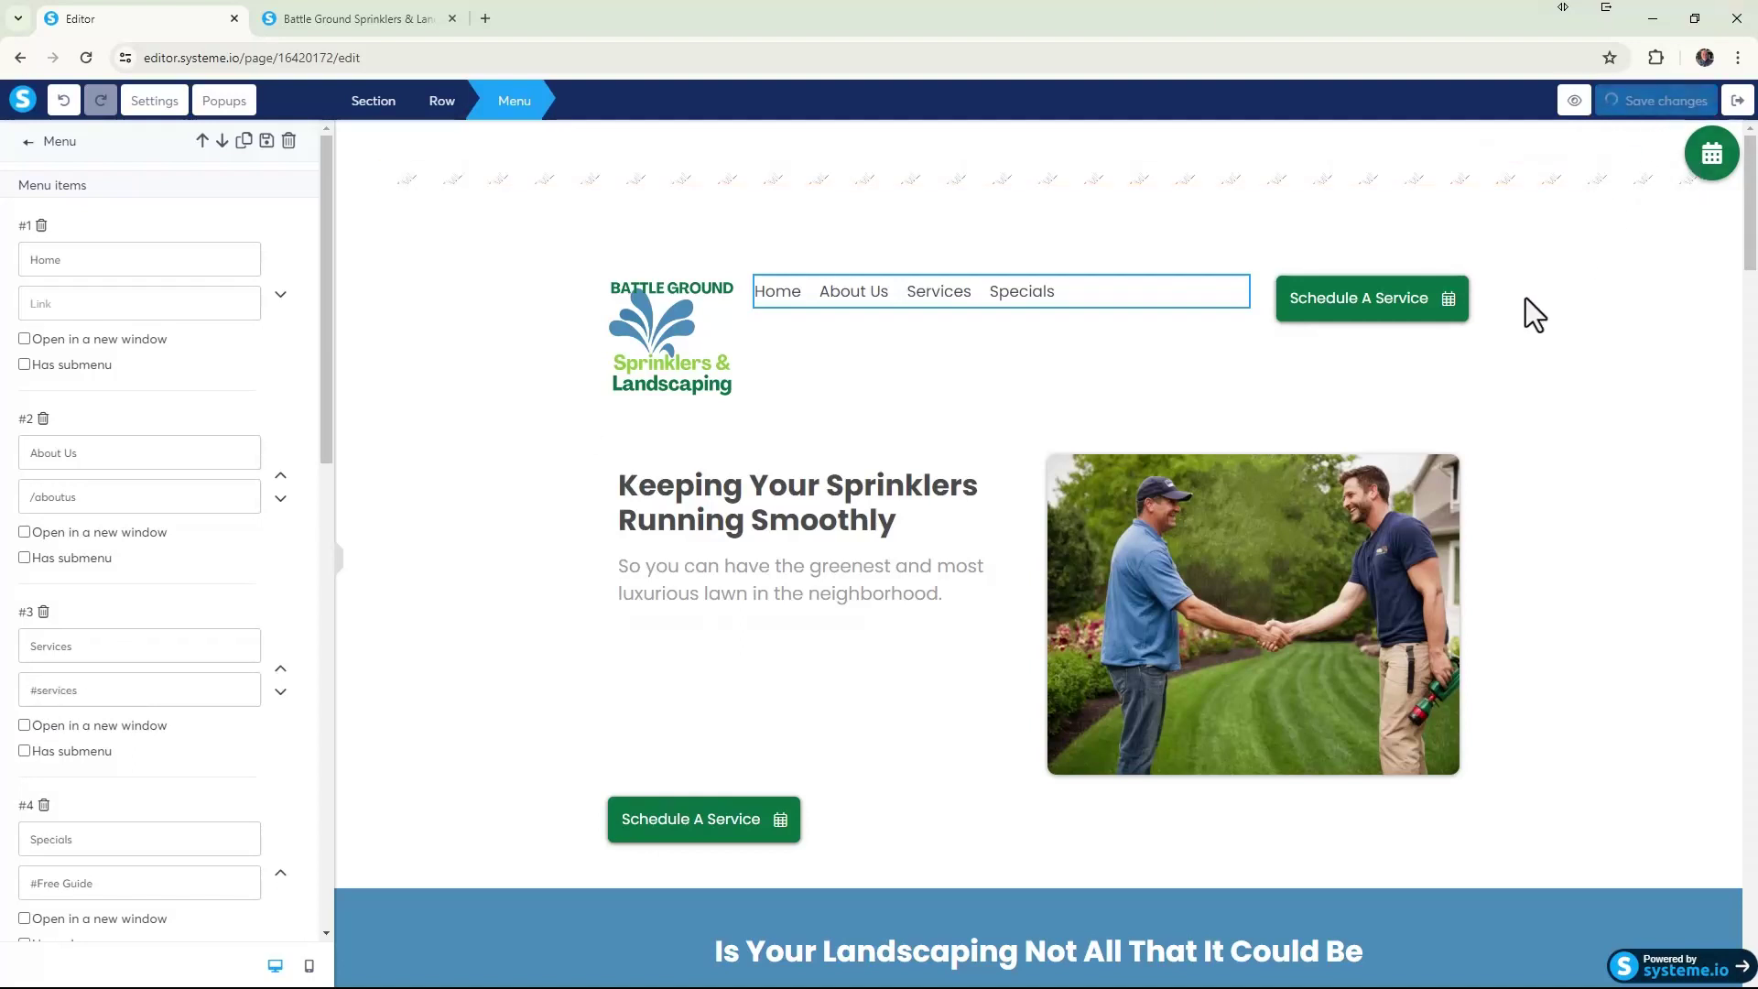
pyautogui.click(370, 16)
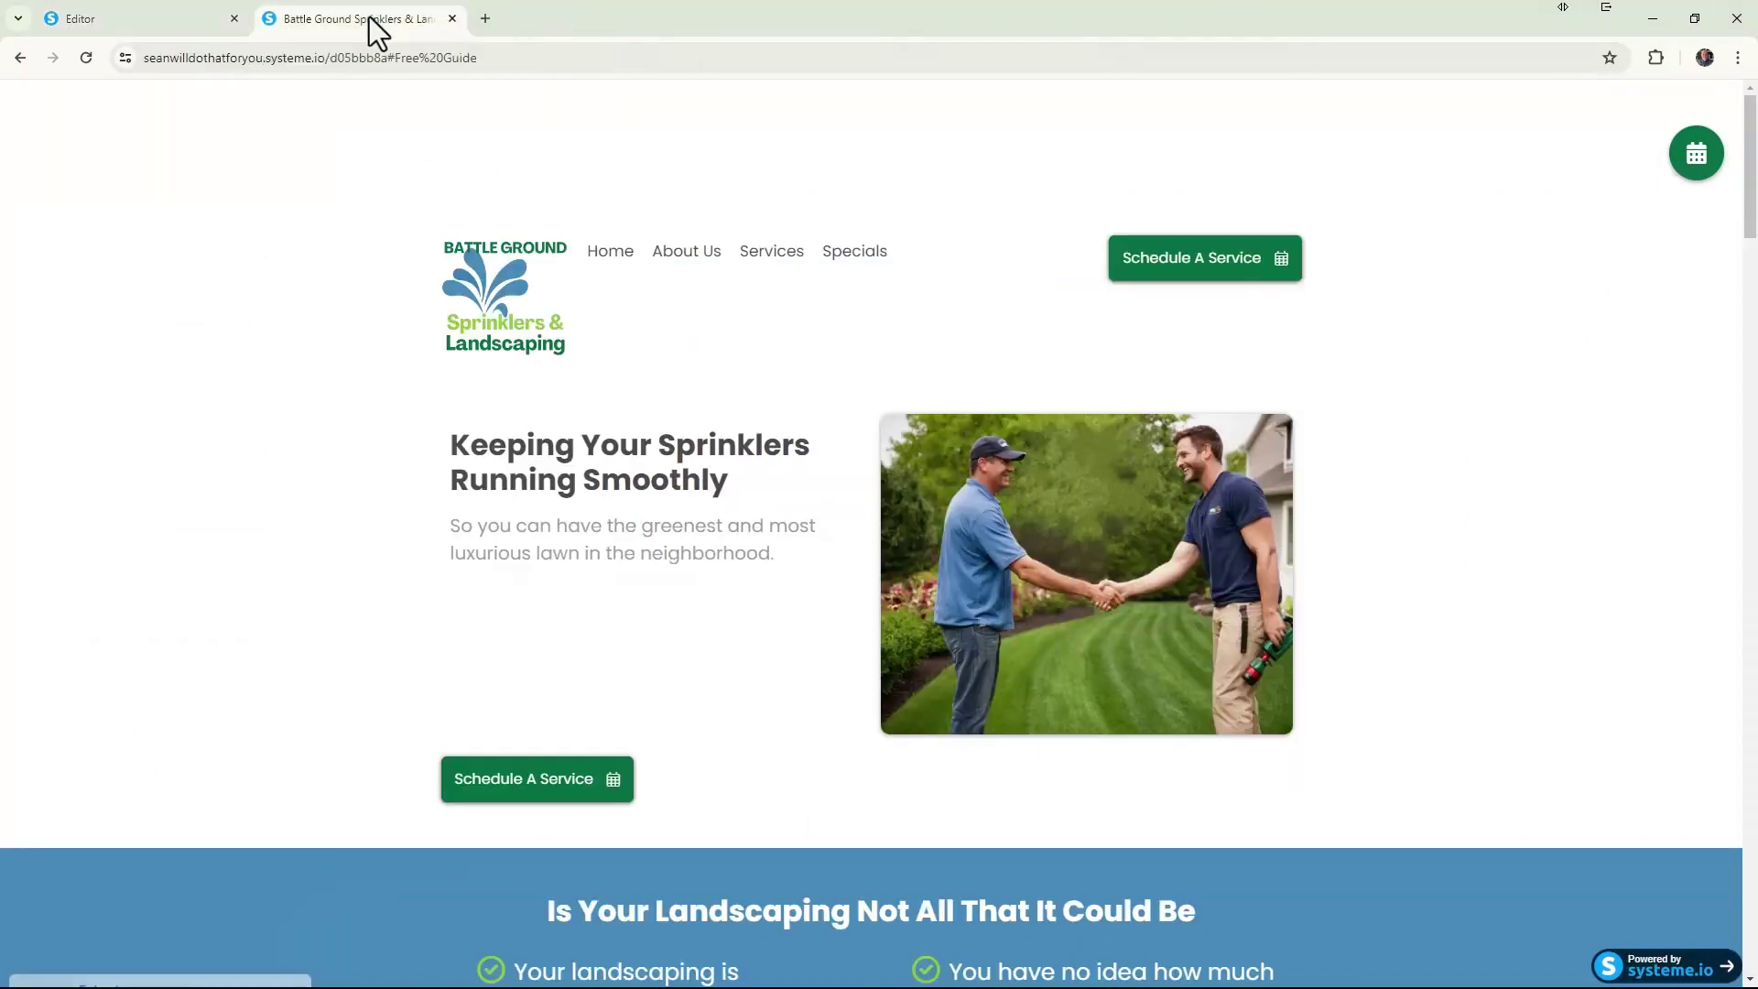
pyautogui.click(86, 58)
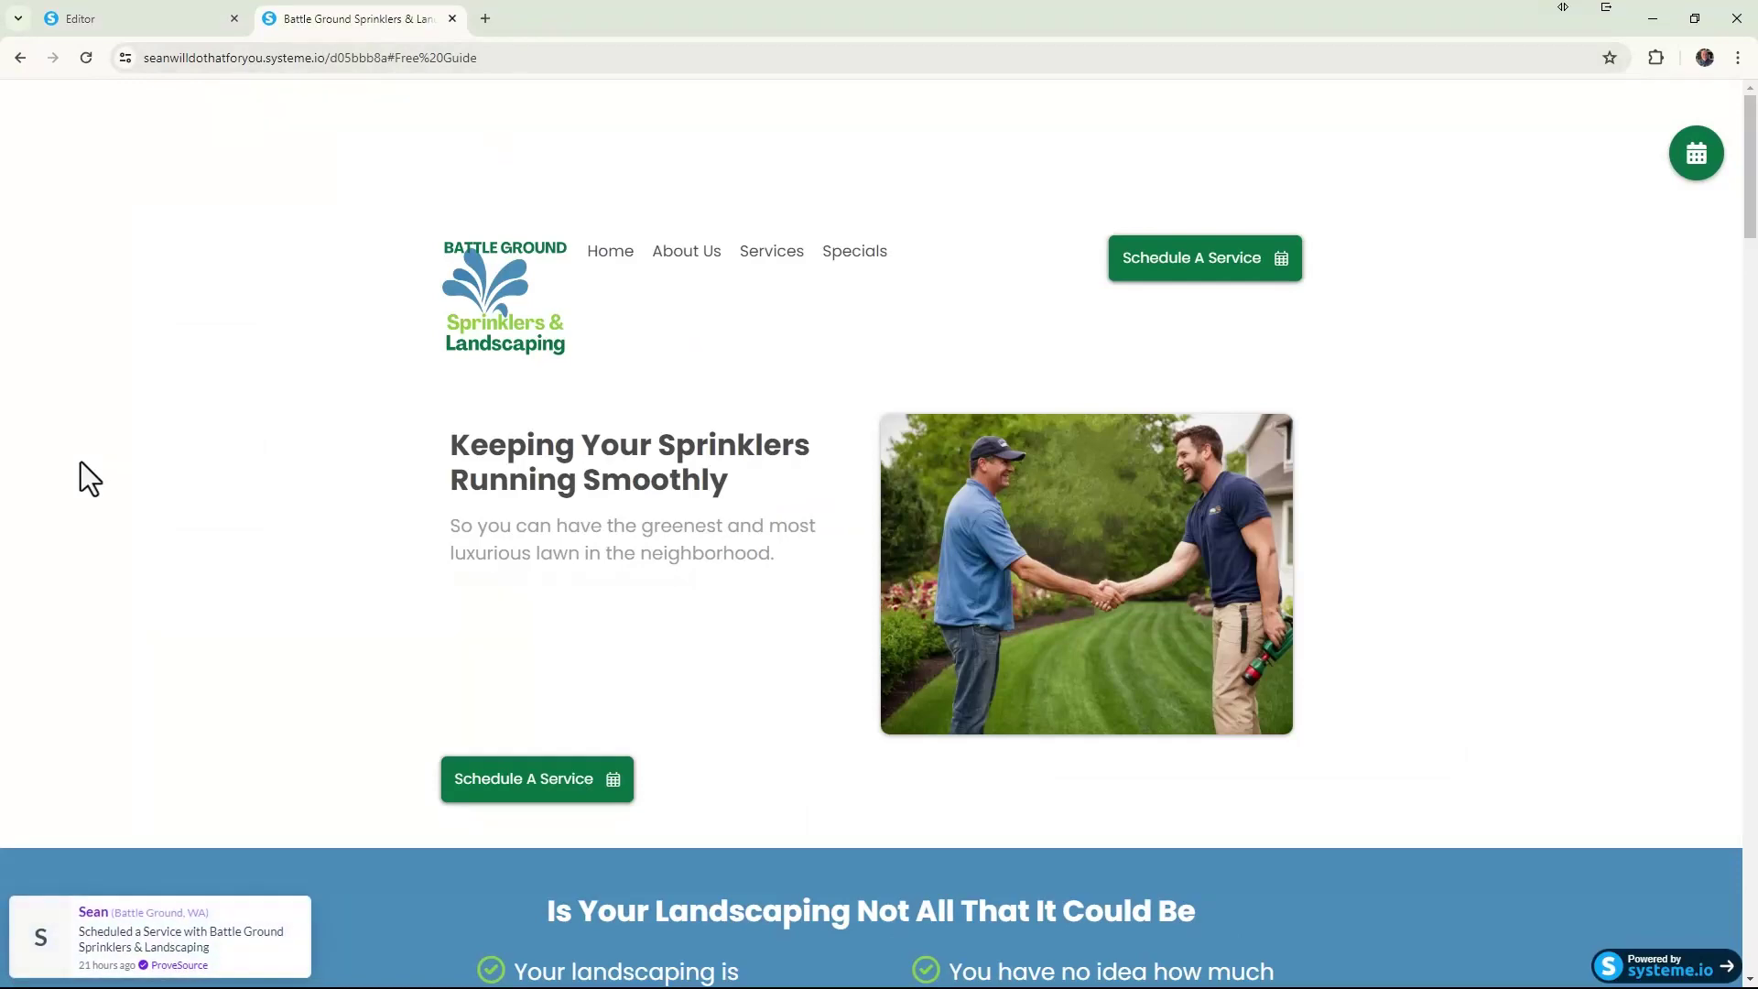
# Step: Verify Services jumps to Popular Services for You and Specials to the coupon section
pyautogui.click(777, 257)
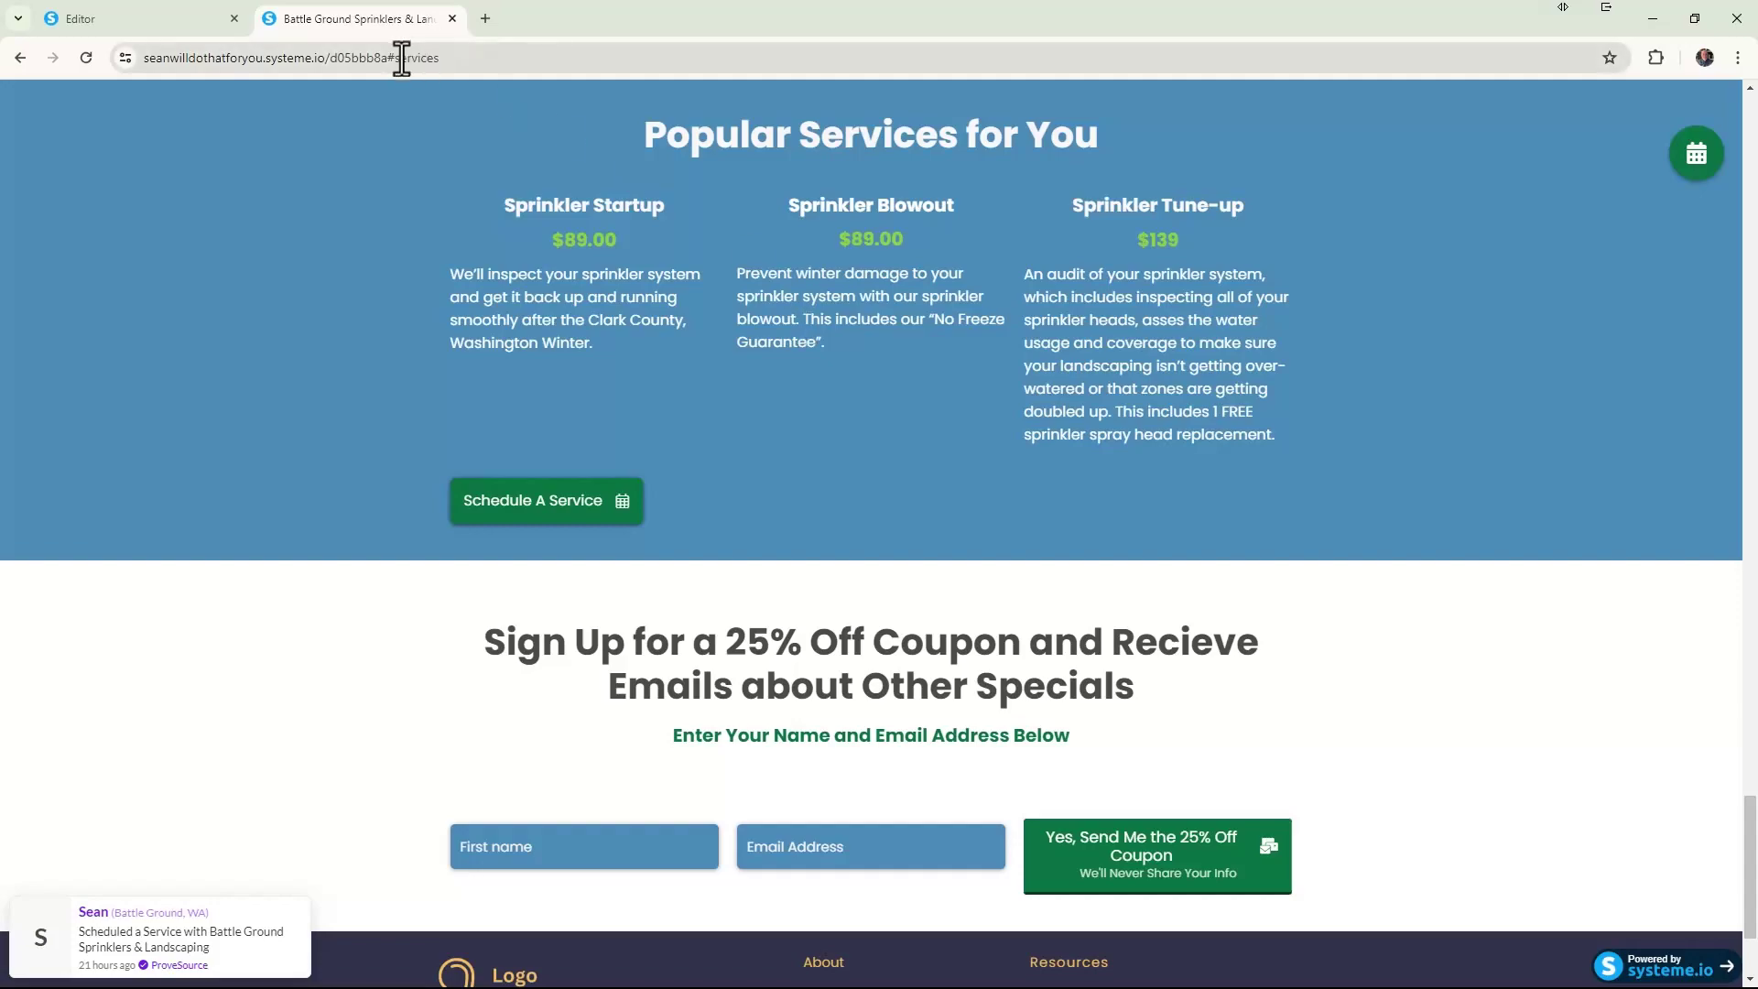
pyautogui.scroll(15, 427, 203)
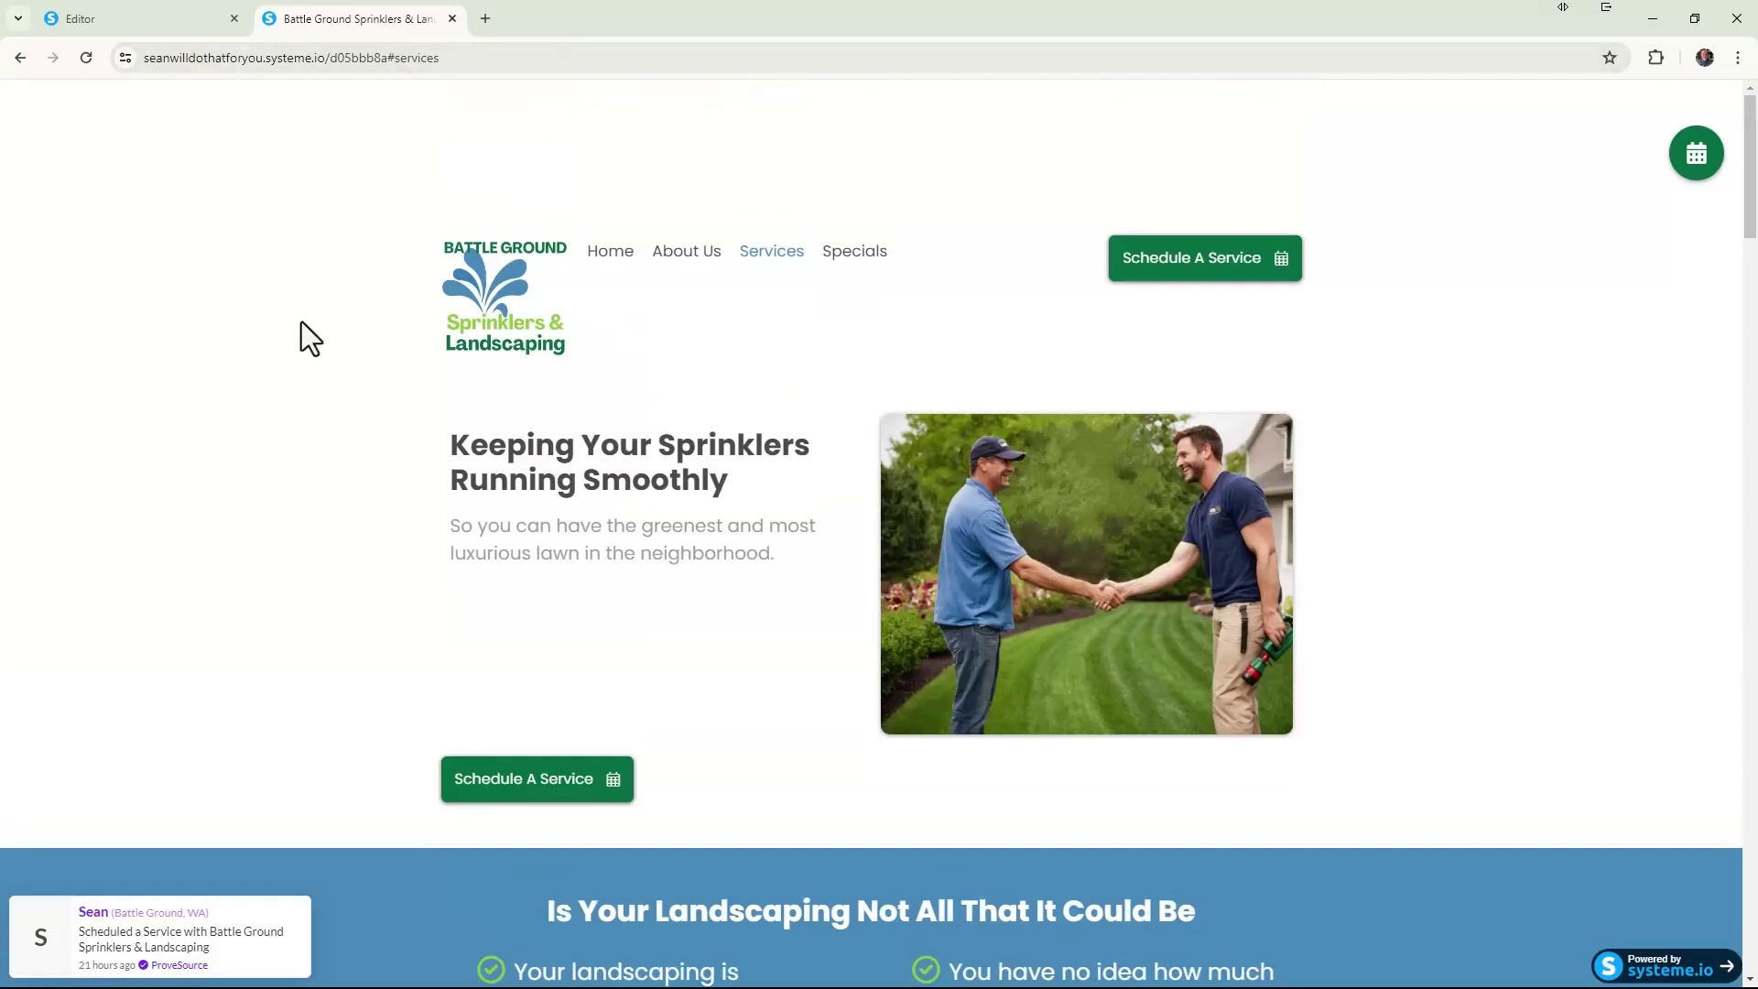
pyautogui.click(871, 259)
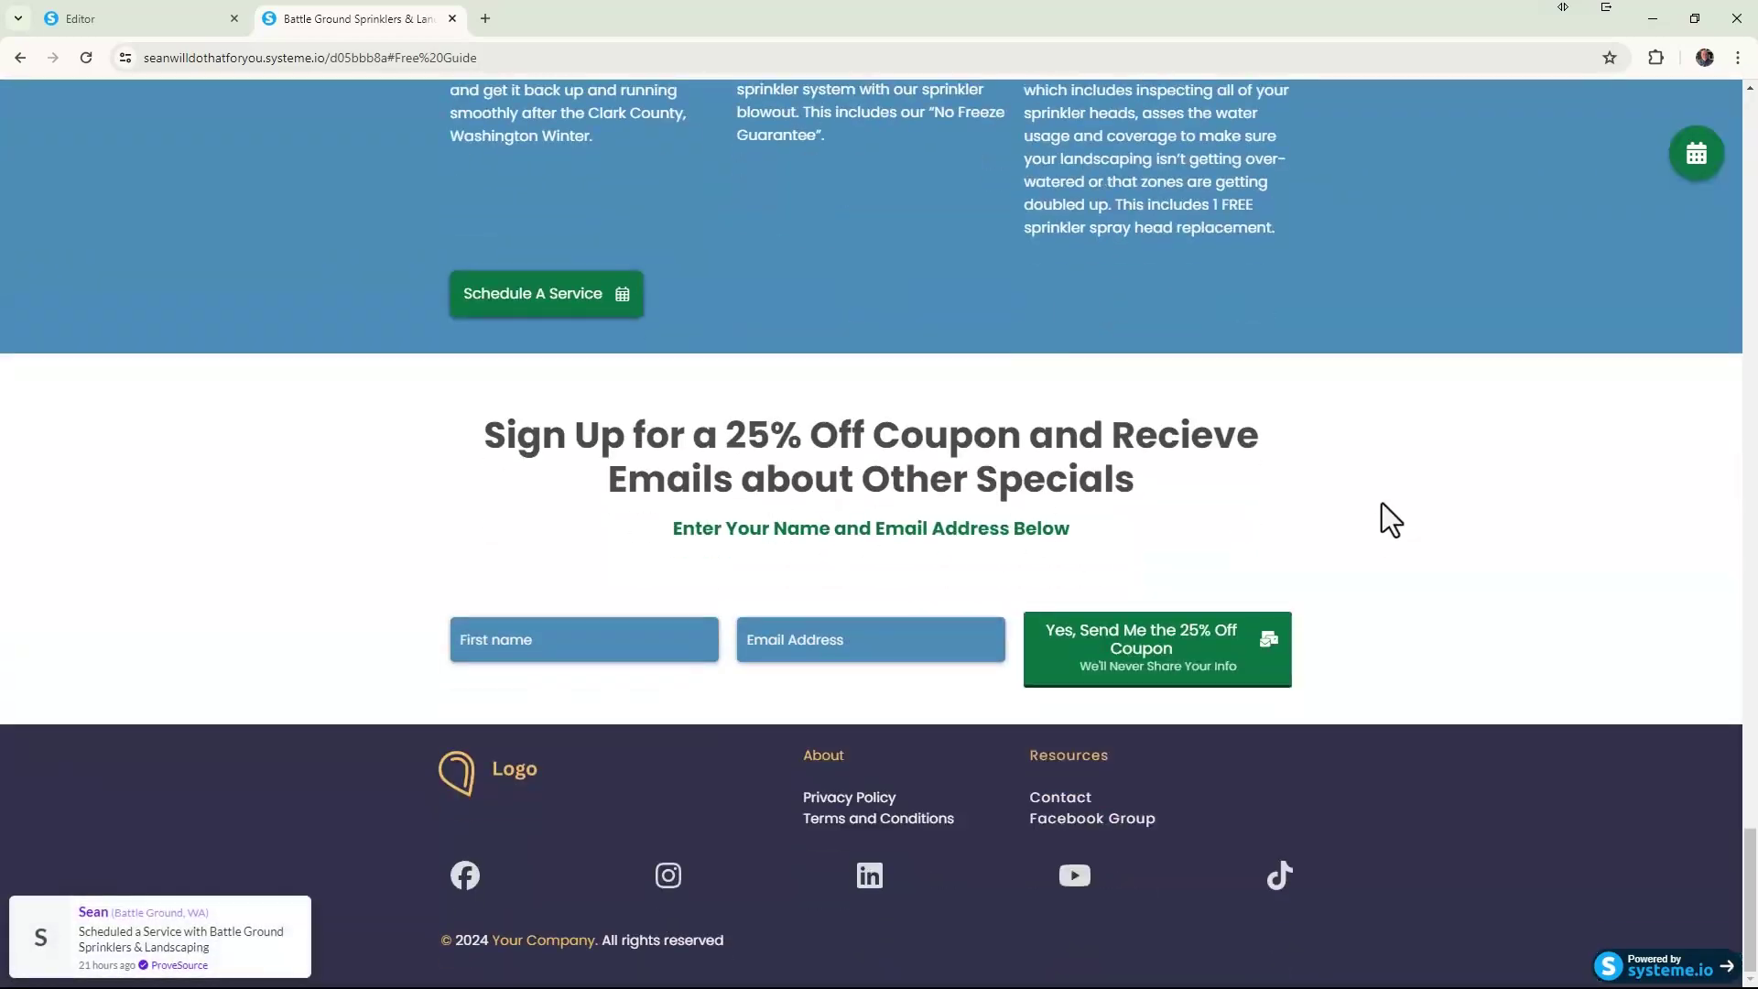
pyautogui.scroll(20, 1382, 513)
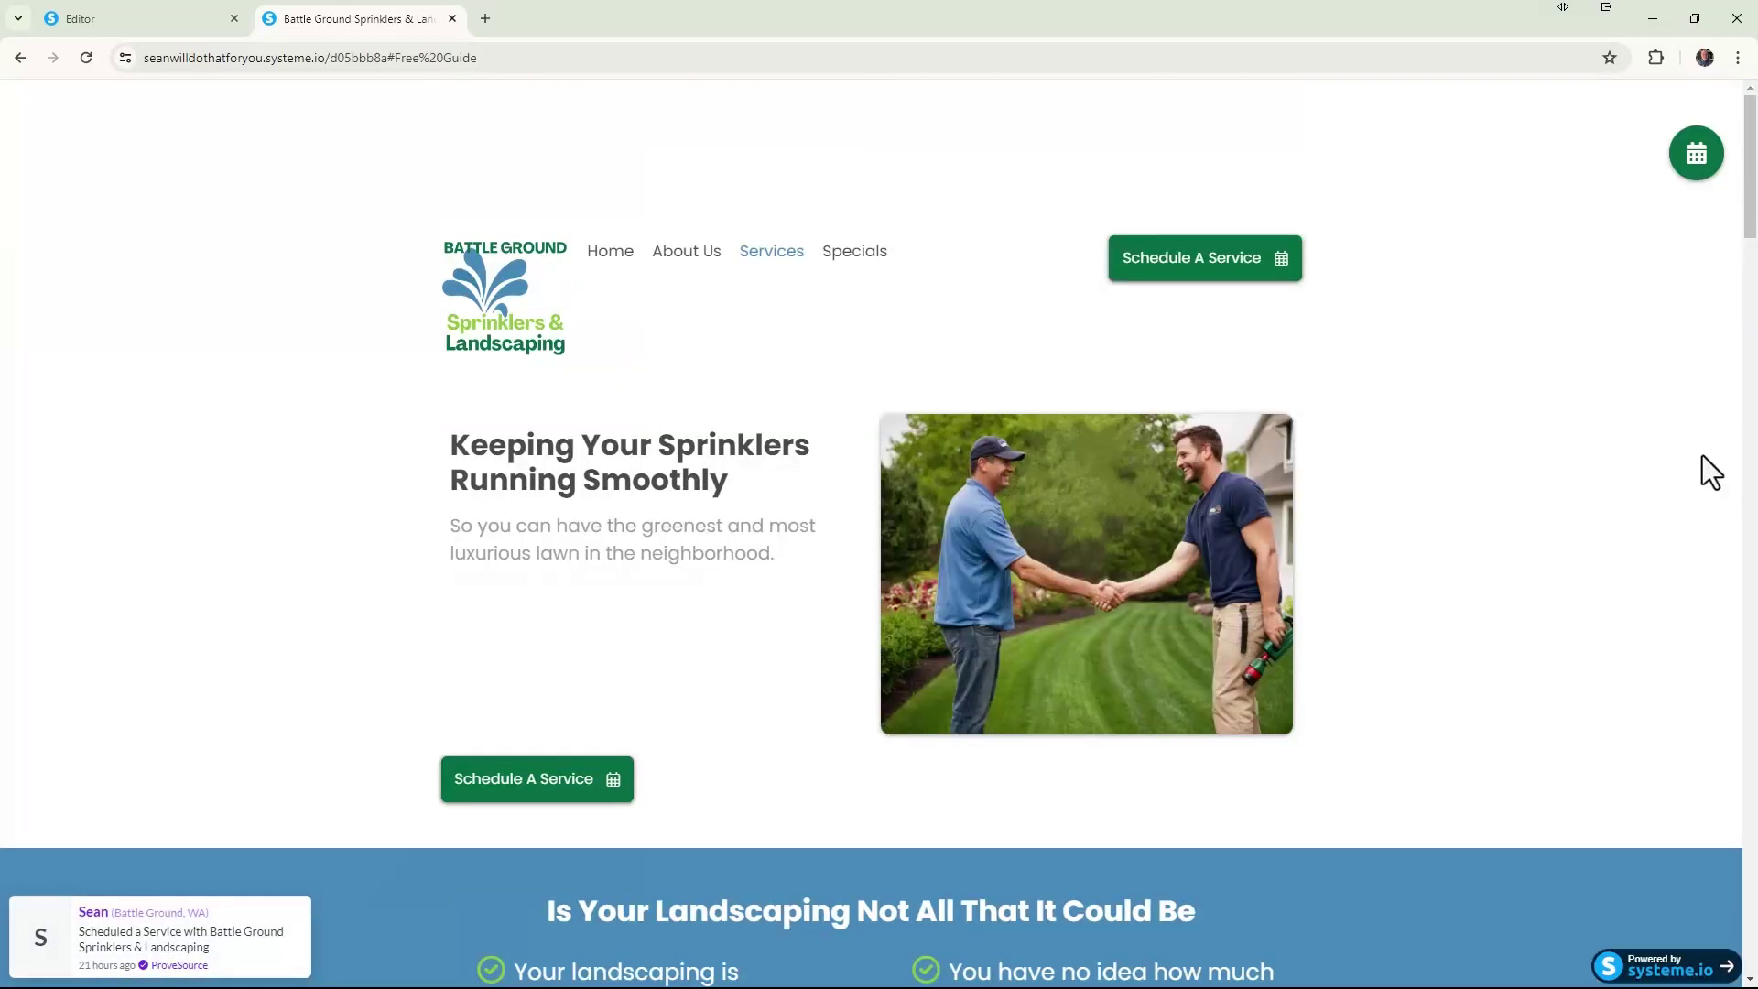